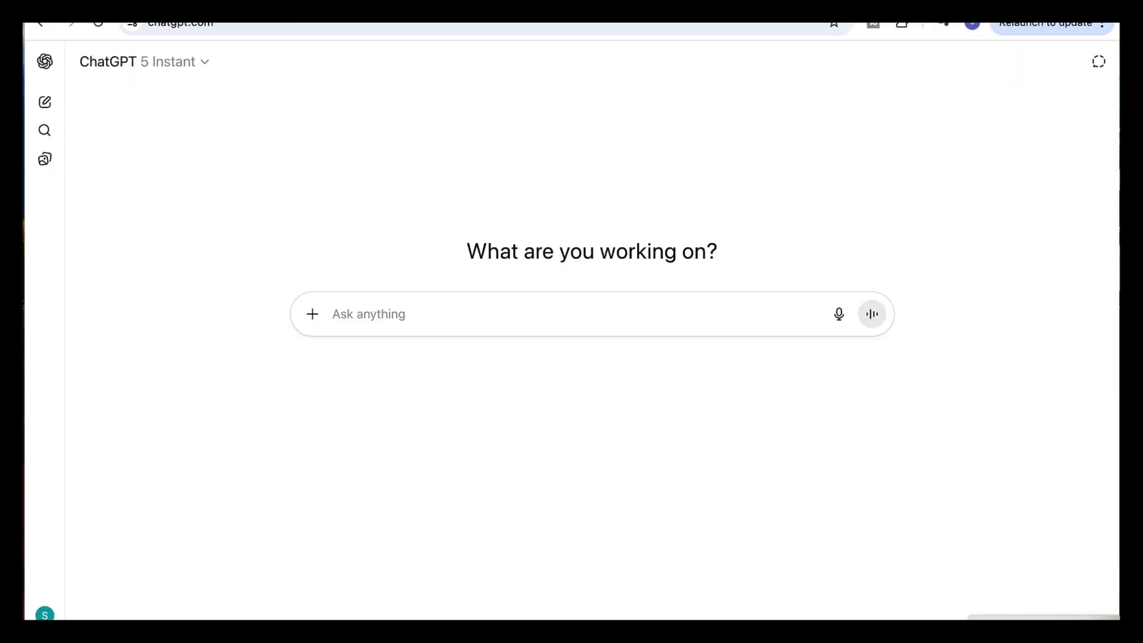
# Step: Connect and authorize the Canva app via Settings > Apps & Connectors, then close Settings
pyautogui.click(44, 614)
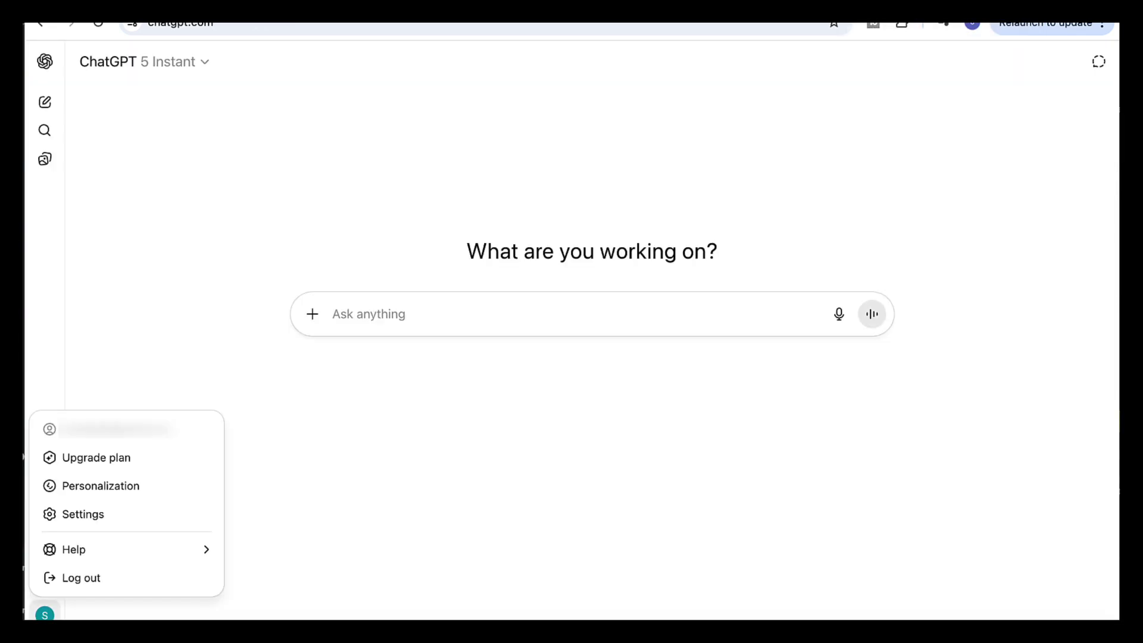
pyautogui.click(84, 515)
pyautogui.click(391, 257)
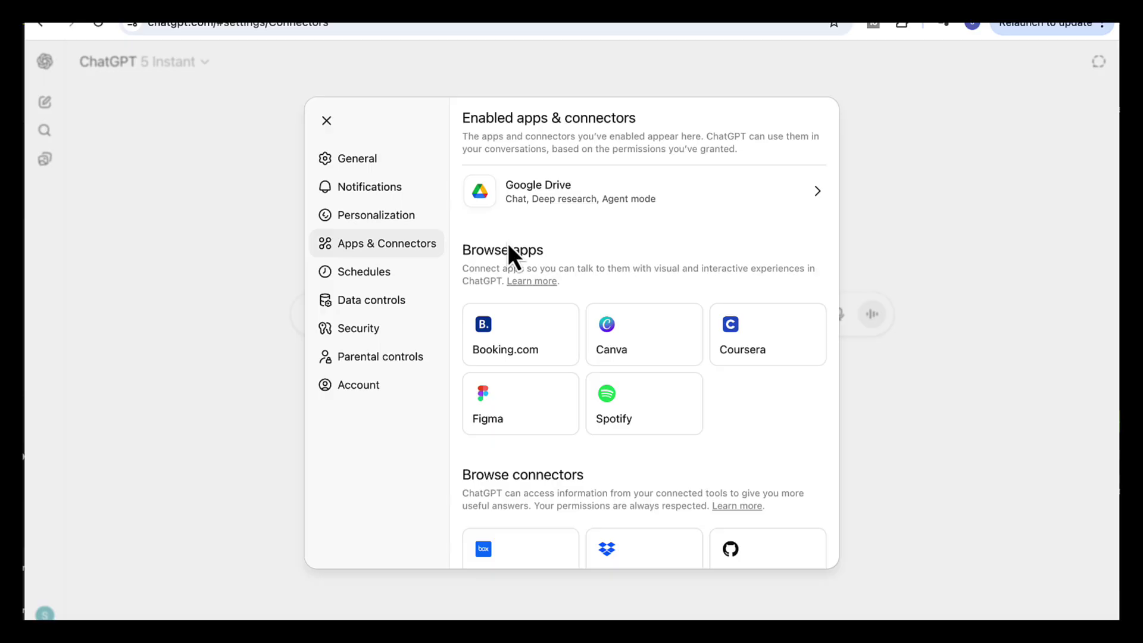
pyautogui.click(629, 340)
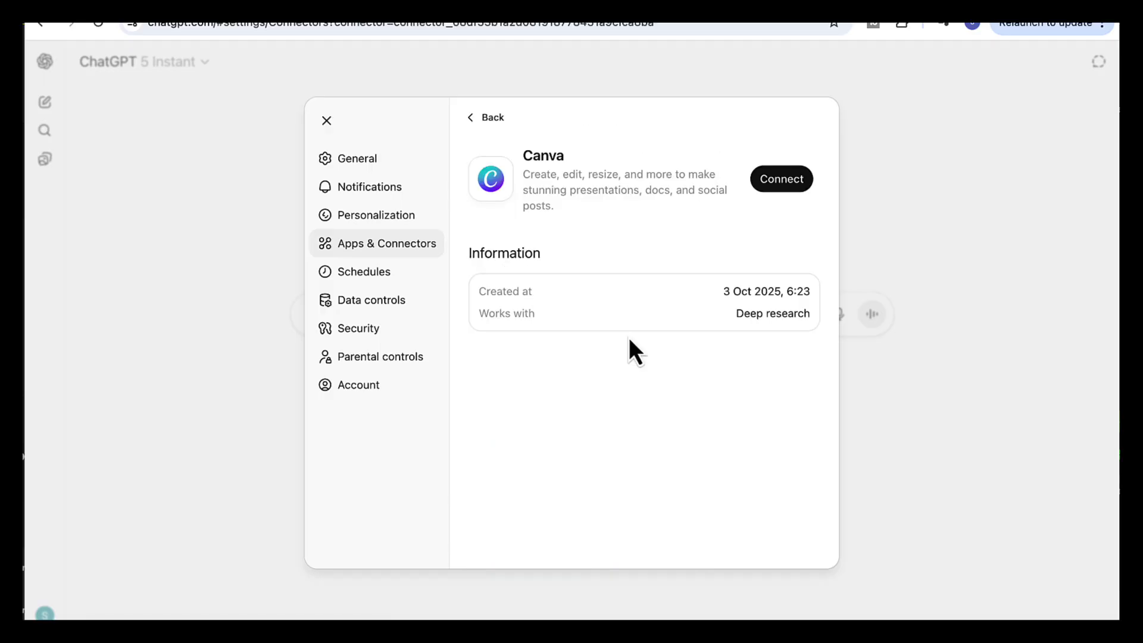
pyautogui.click(777, 189)
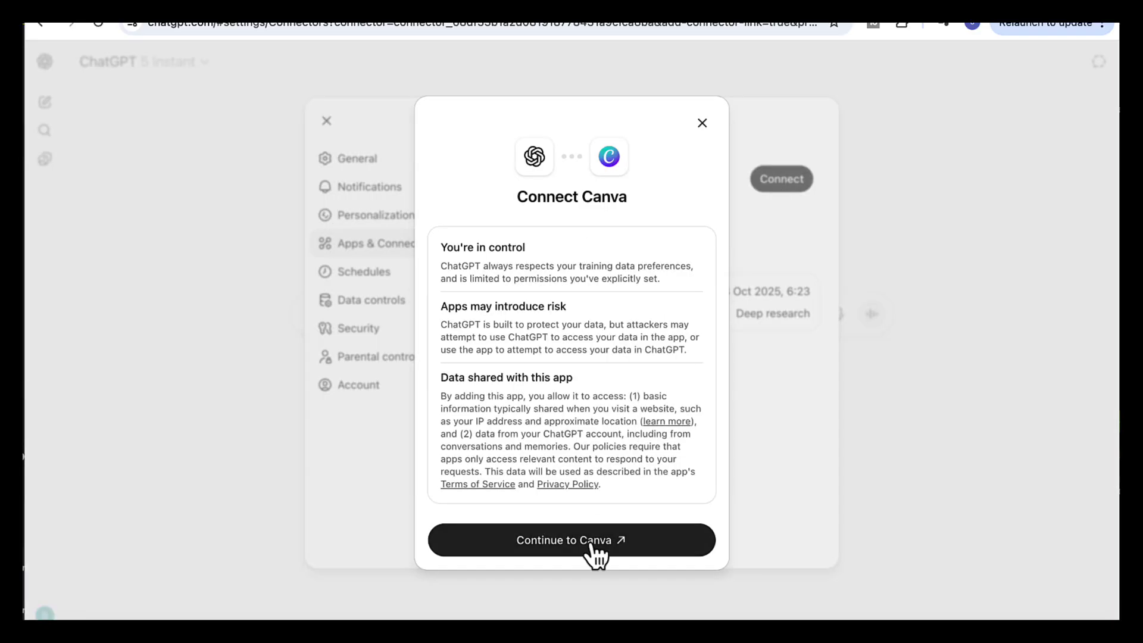
pyautogui.click(581, 554)
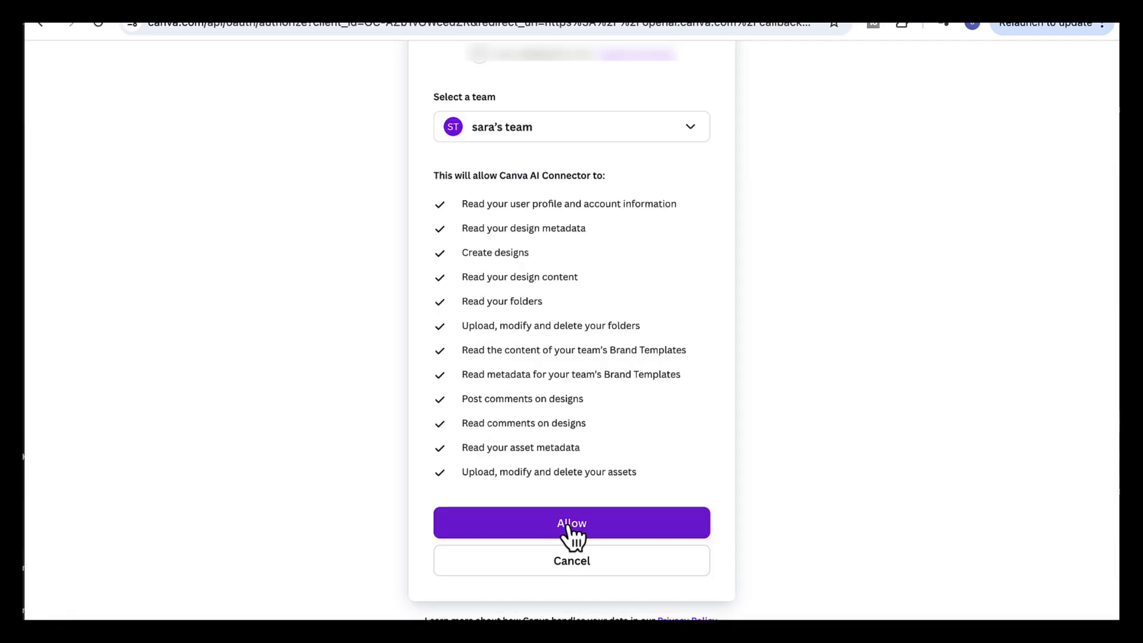
pyautogui.click(572, 527)
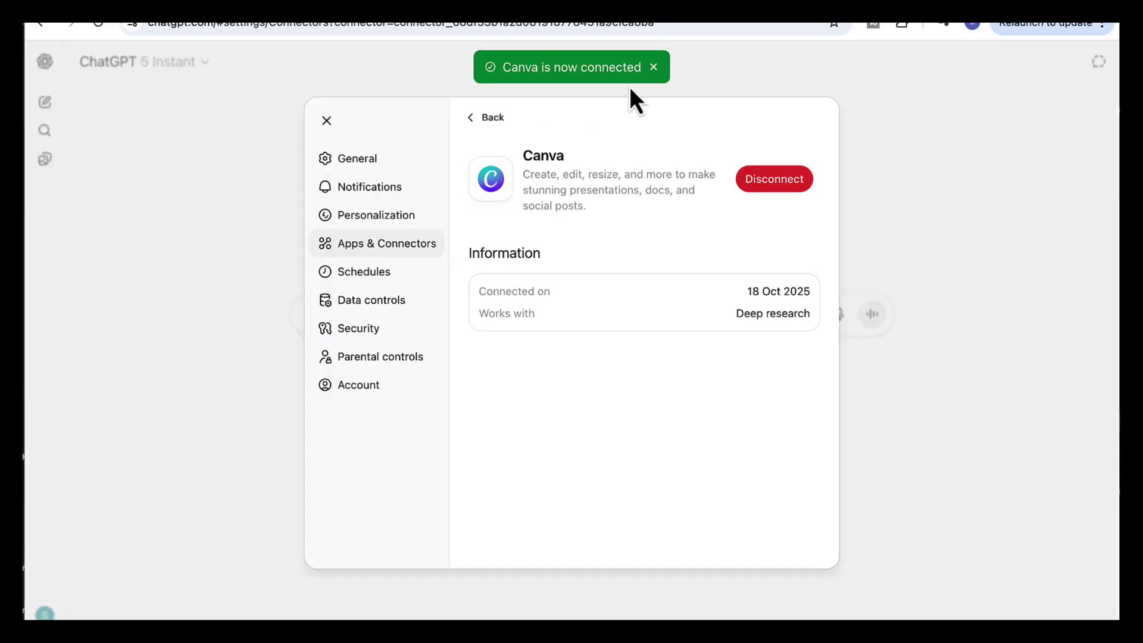
pyautogui.click(1039, 203)
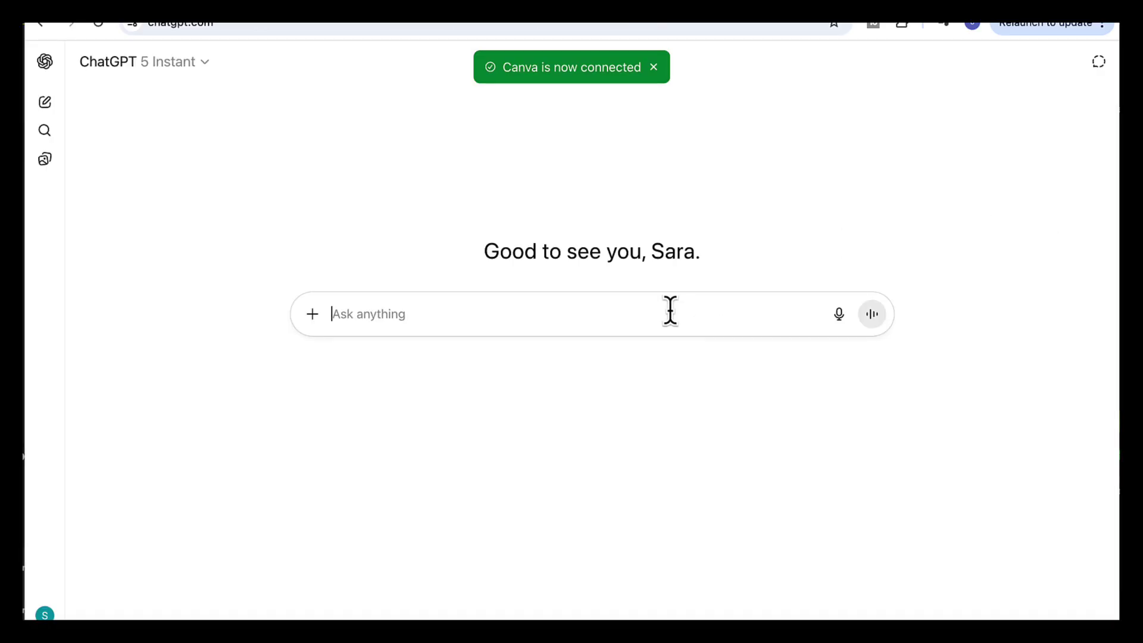
# Step: Attach strategic digital transformation.pdf from Downloads and paste the presentation-outline prompt
pyautogui.click(313, 318)
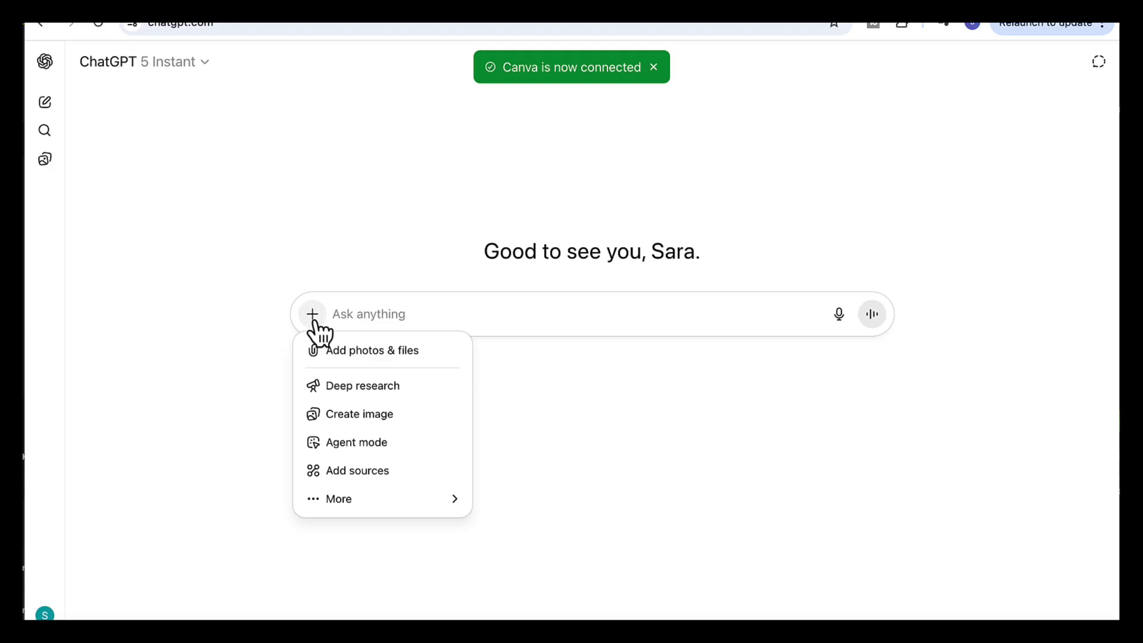
pyautogui.press('Escape')
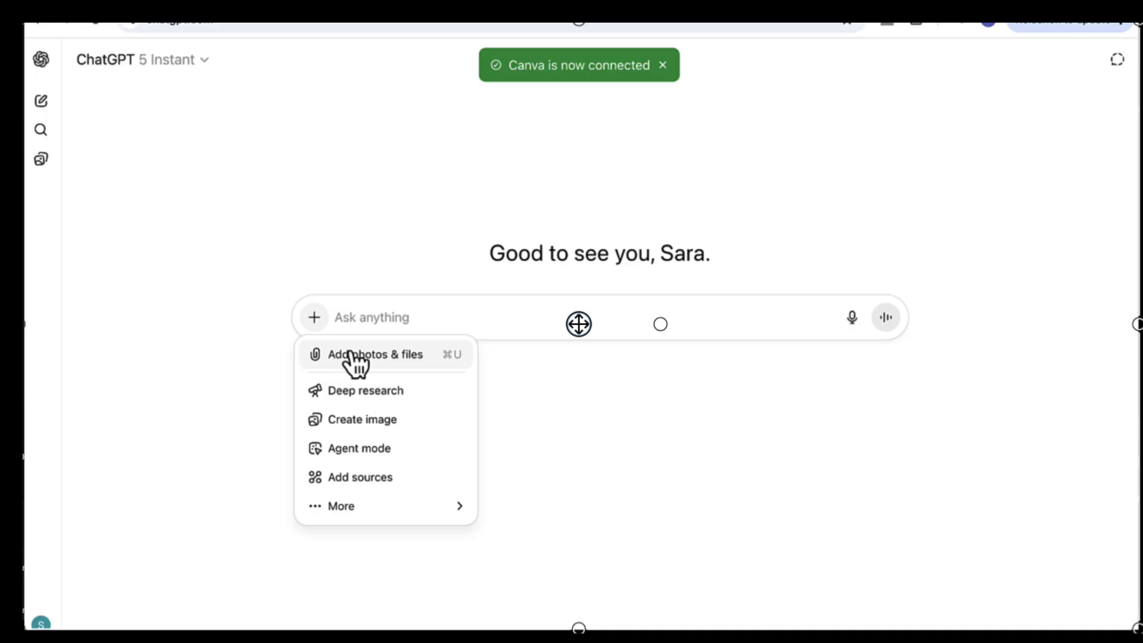
pyautogui.click(356, 357)
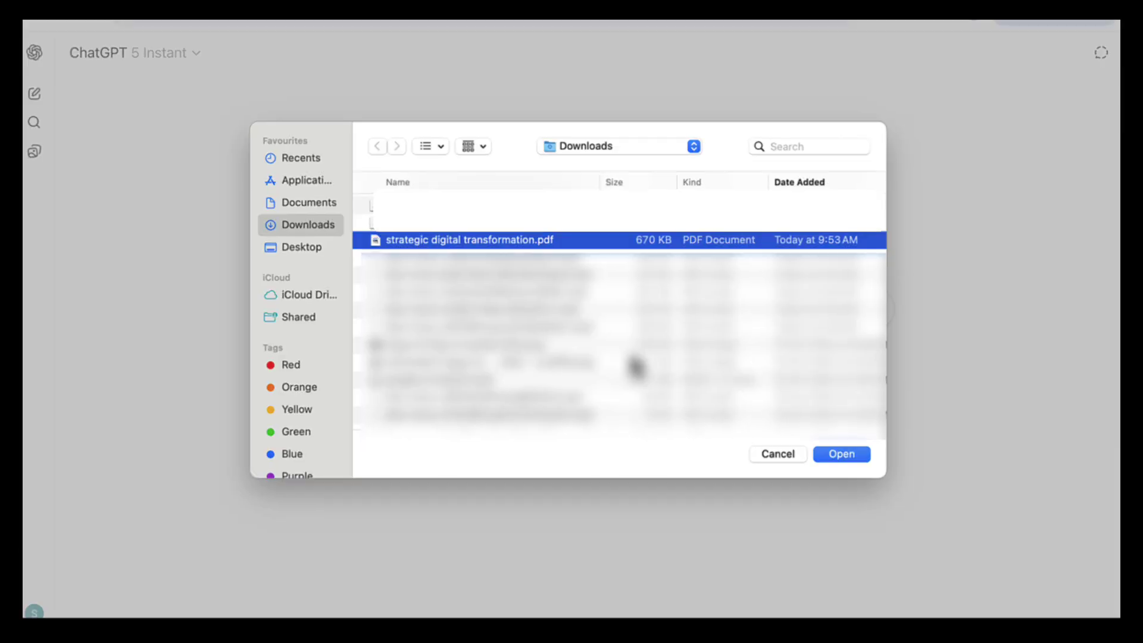
pyautogui.press('Return')
pyautogui.write('Create a clear and structured presentation outline based on the following content: [paste your notes, summary, or report here]. Include logical sections such as: Title, Introduction or Vision, Key Points or Findings, Visual Data or Results, Discussion or Insights, and Conclusion or Next Steps. Keep the flow concise and engaging, suitable for [academic / executive / general] audiences. Suggest what kind of visuals would best fit each section — for example, icons, charts, or diagrams — but focus on clarity and storytelling')
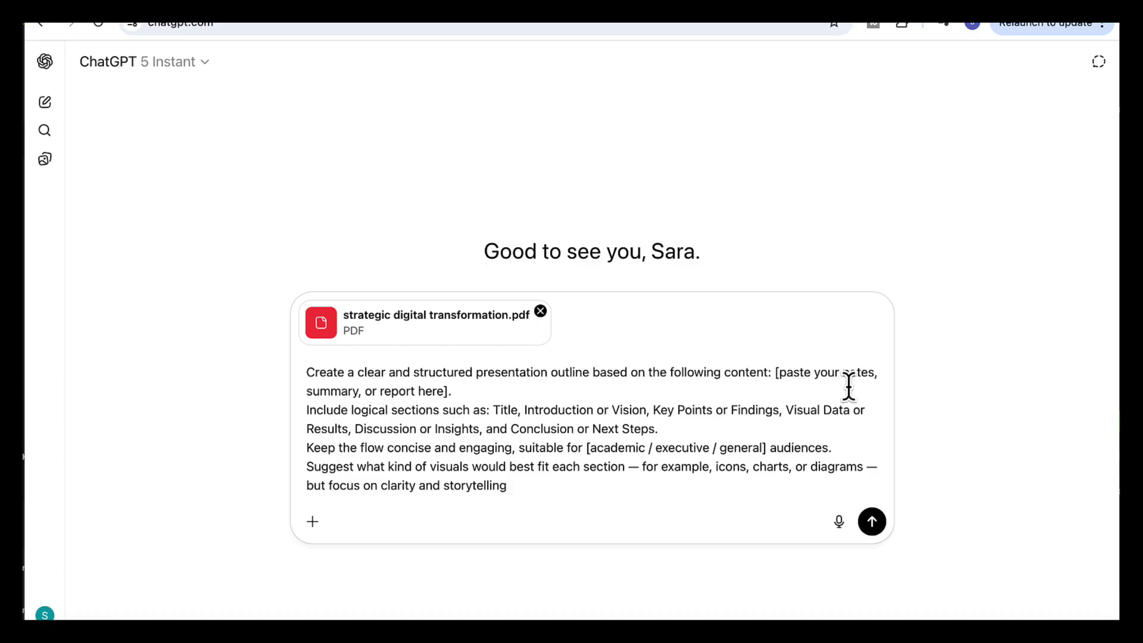
# Step: Insert the presentation title and delete the academic/general audience options and visuals line
pyautogui.moveTo(774, 372); pyautogui.dragTo(754, 383)
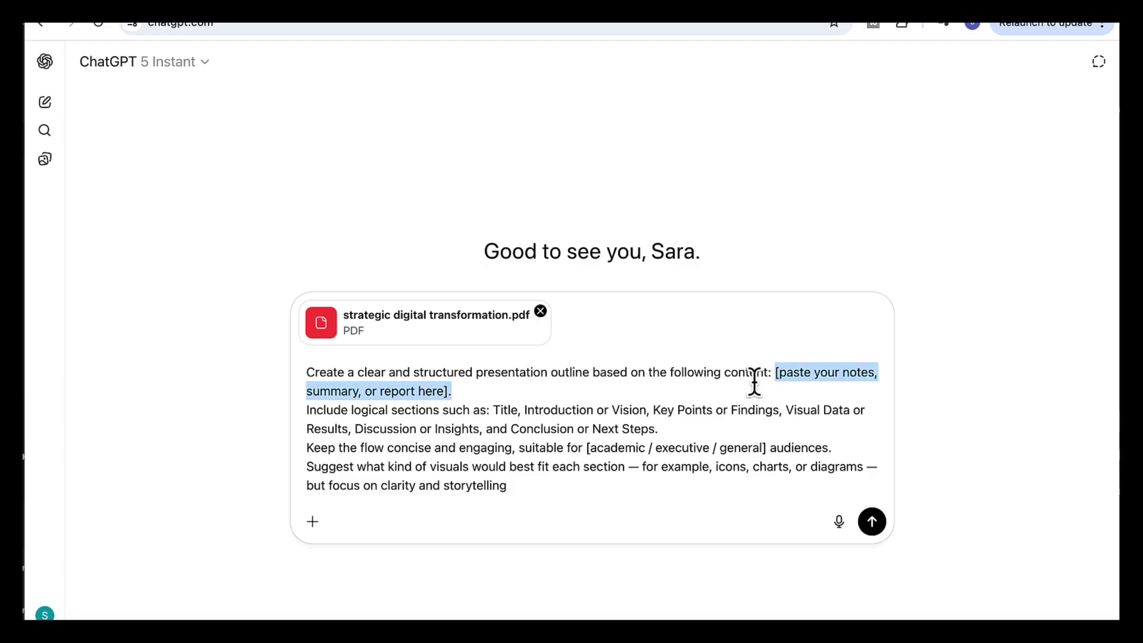
pyautogui.write('Strategic Digital Transformation: A Results-Driven Approach')
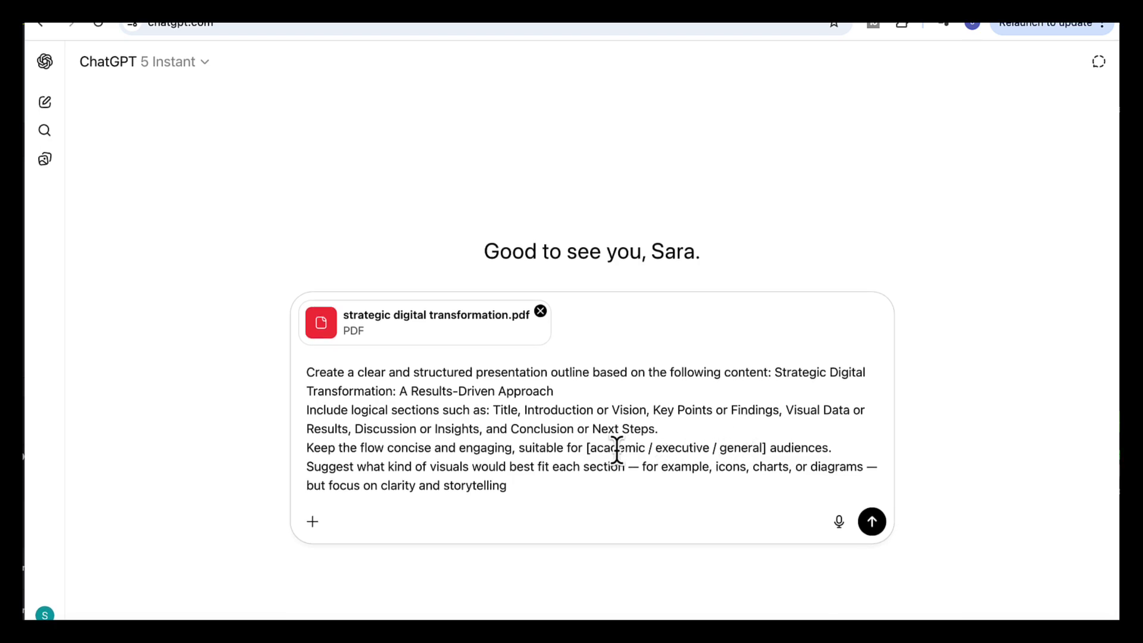
pyautogui.moveTo(586, 448); pyautogui.dragTo(641, 455)
pyautogui.press('BackSpace')
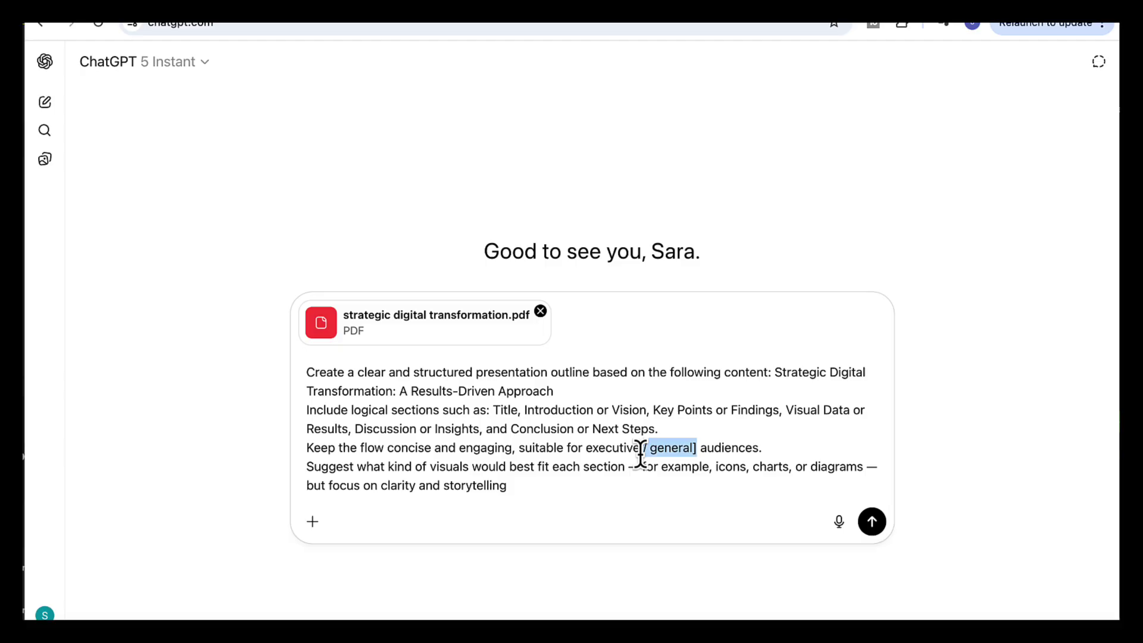
pyautogui.press('BackSpace')
pyautogui.moveTo(506, 485); pyautogui.dragTo(306, 467)
pyautogui.press('BackSpace')
# Step: Add 'make it a maximum of 10 slides' and send the prompt
pyautogui.write('make it a maximum of 10 slides')
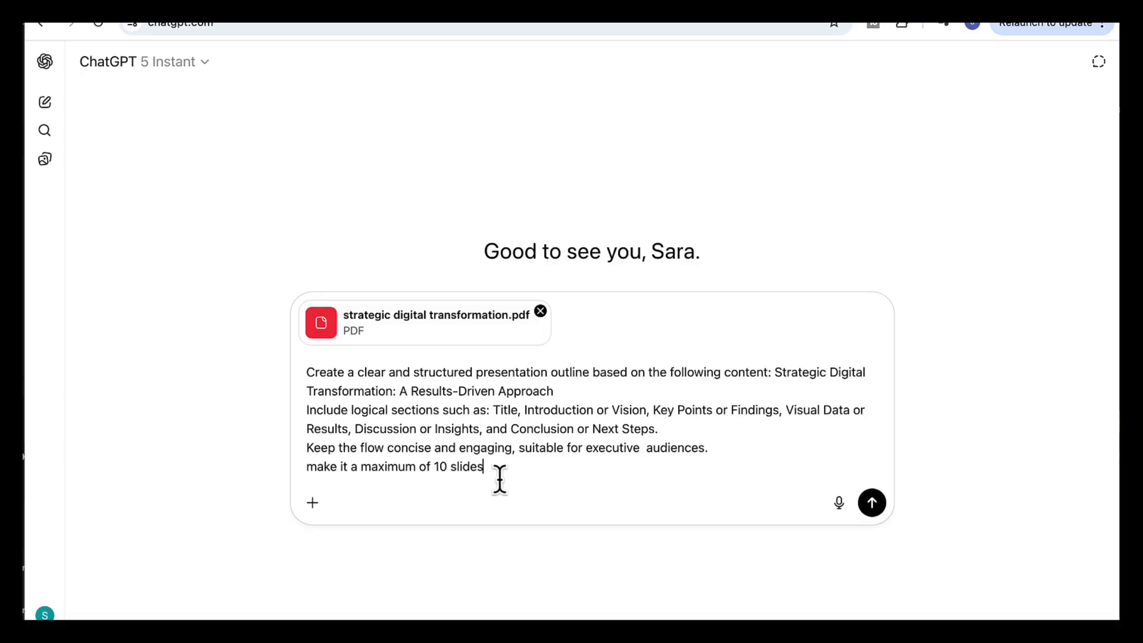
pyautogui.press('Return')
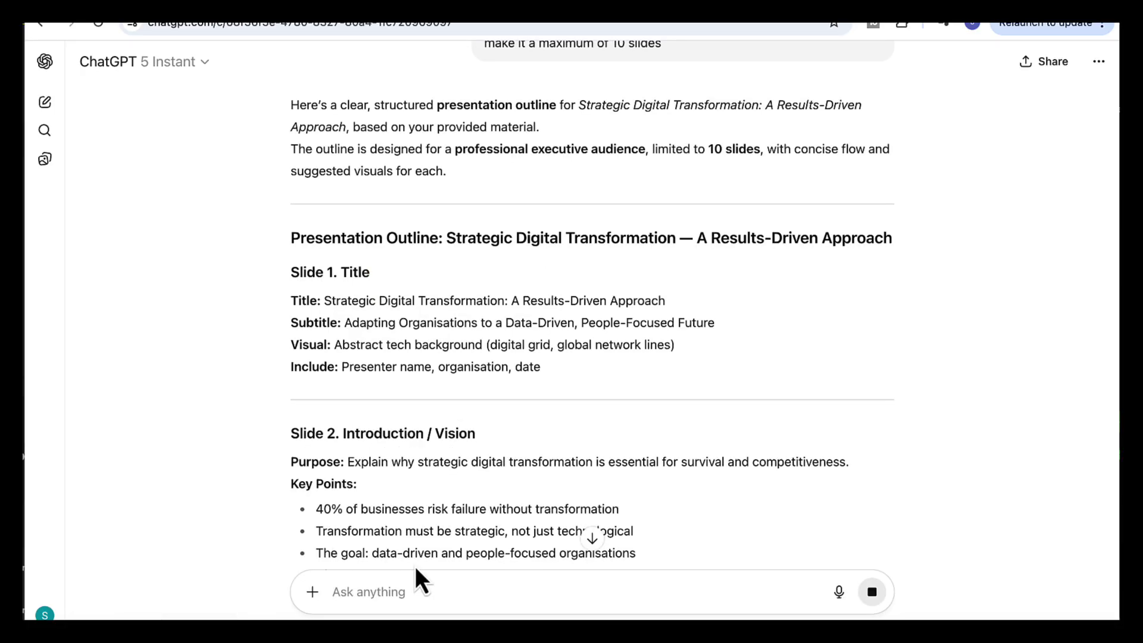
pyautogui.scroll(1, 429, 377)
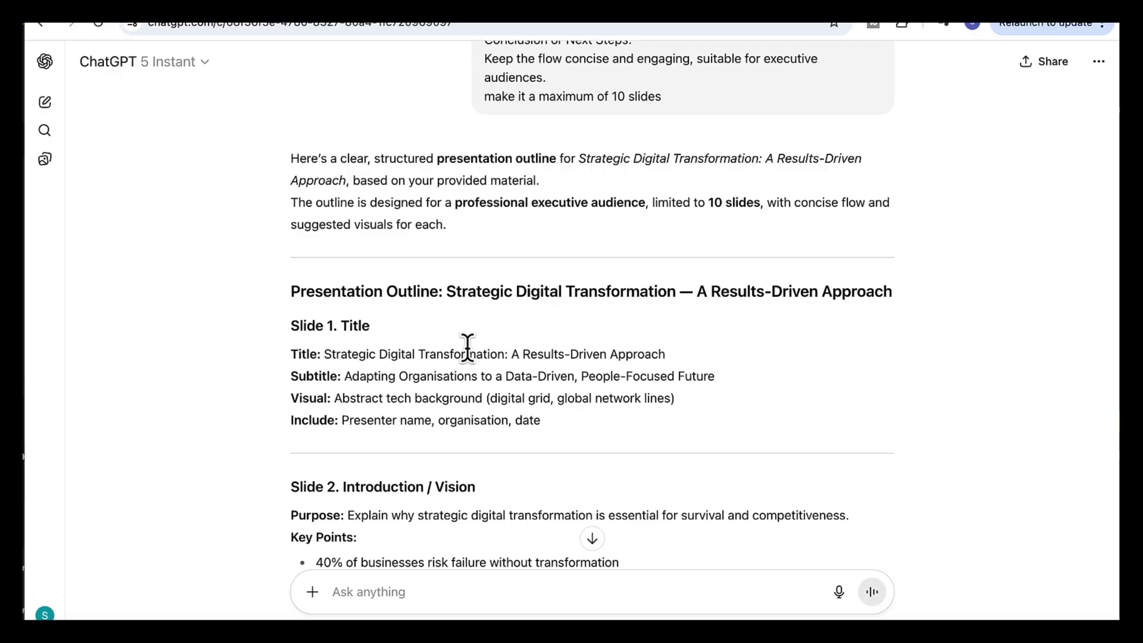
# Step: Scroll through the outline to Slide 10 and the offer to build a Canva presentation
pyautogui.scroll(-1, 442, 371)
pyautogui.scroll(-2, 440, 373)
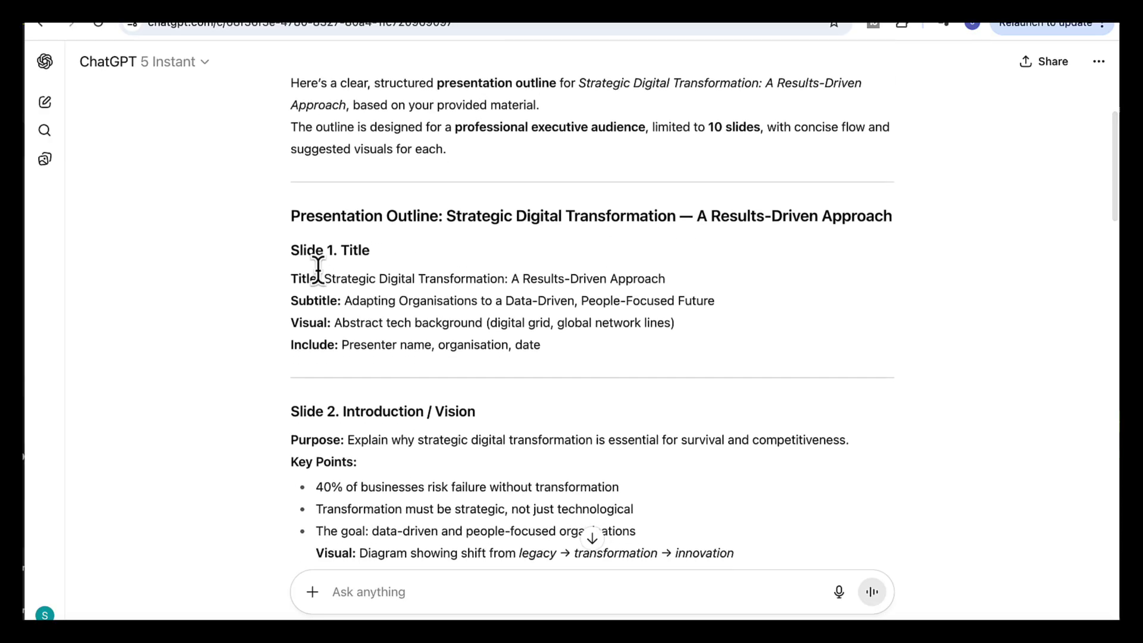
pyautogui.scroll(-4, 391, 262)
pyautogui.scroll(-1, 388, 260)
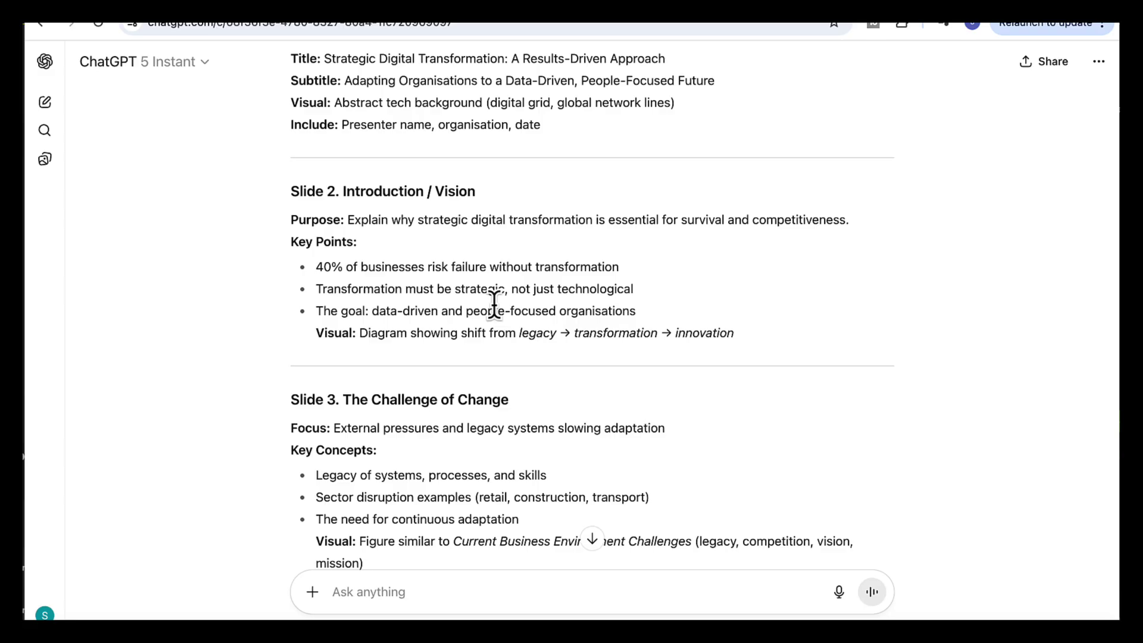
pyautogui.scroll(-6, 494, 303)
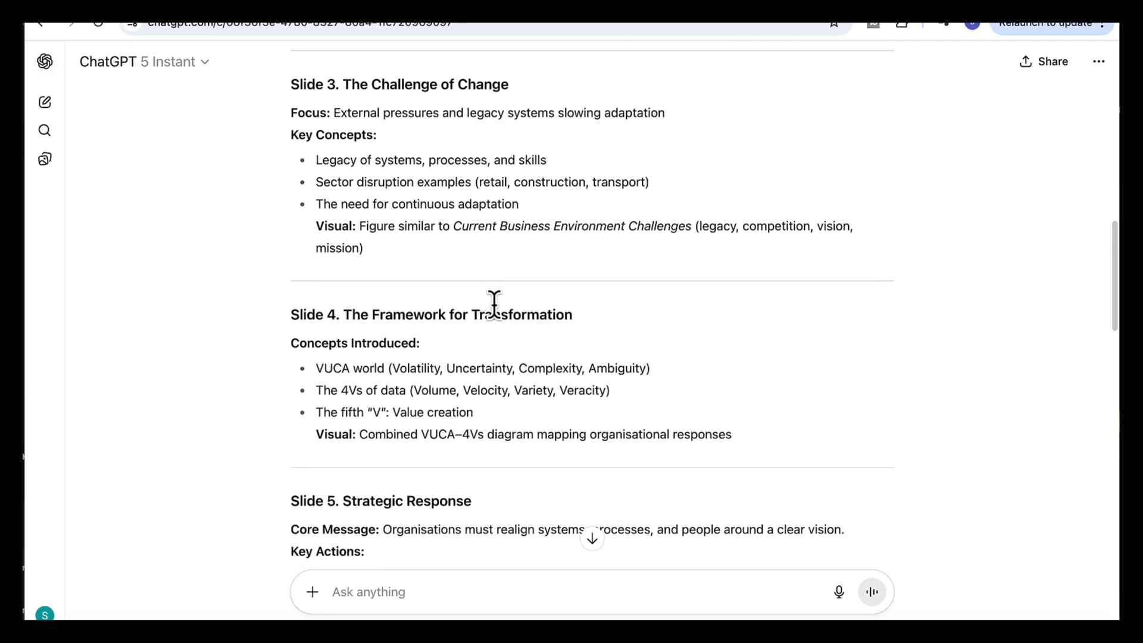
pyautogui.scroll(-6, 493, 306)
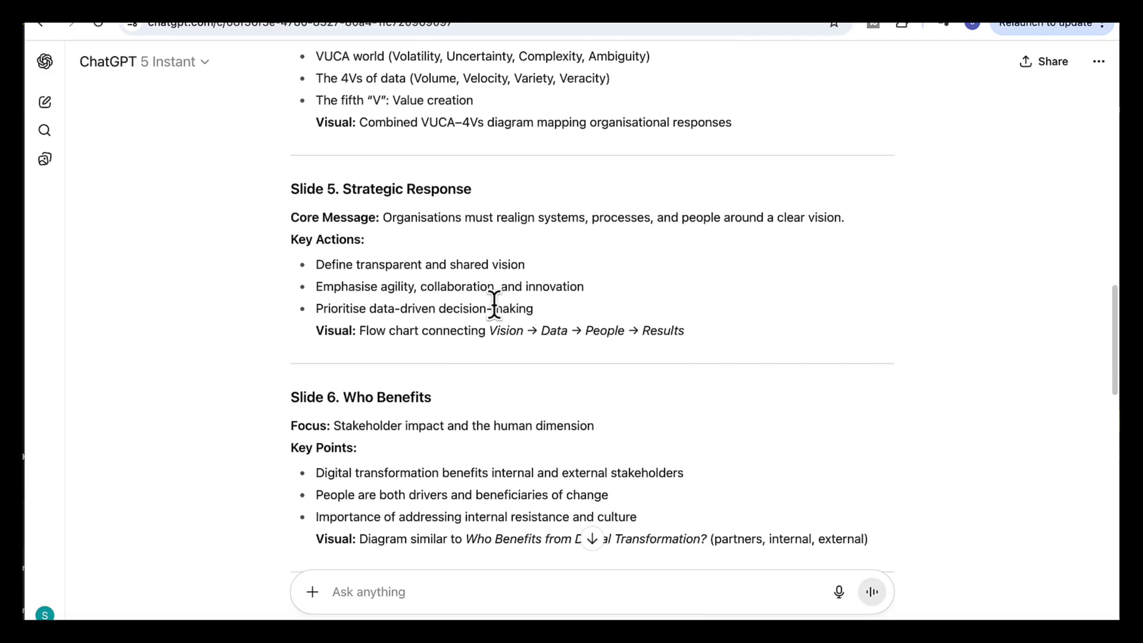
pyautogui.scroll(-10, 494, 305)
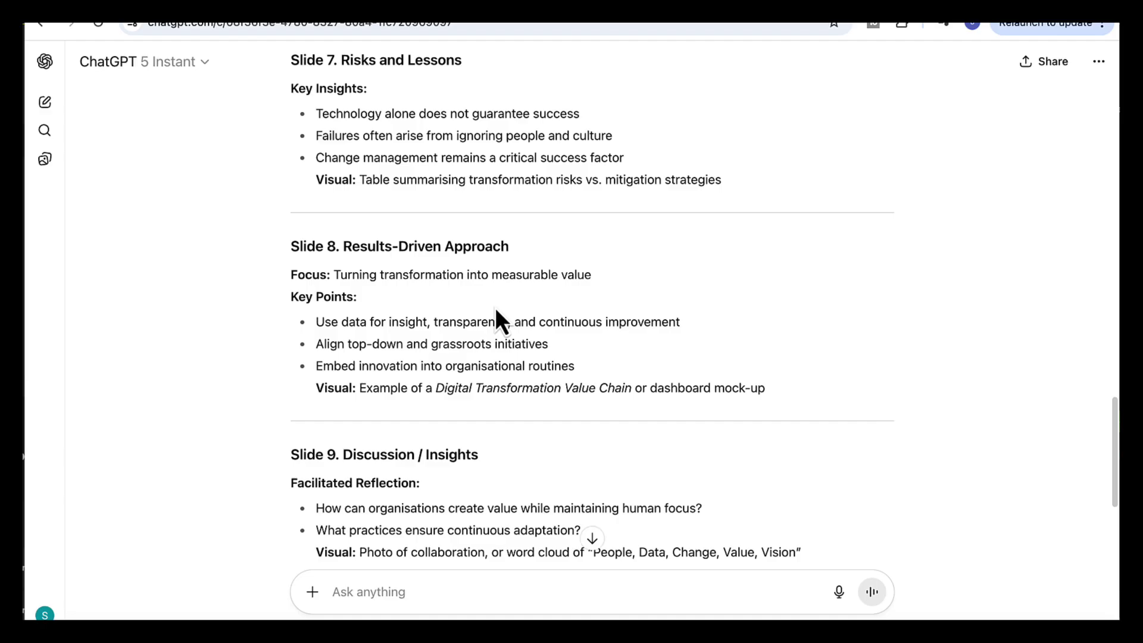
pyautogui.scroll(-5, 494, 308)
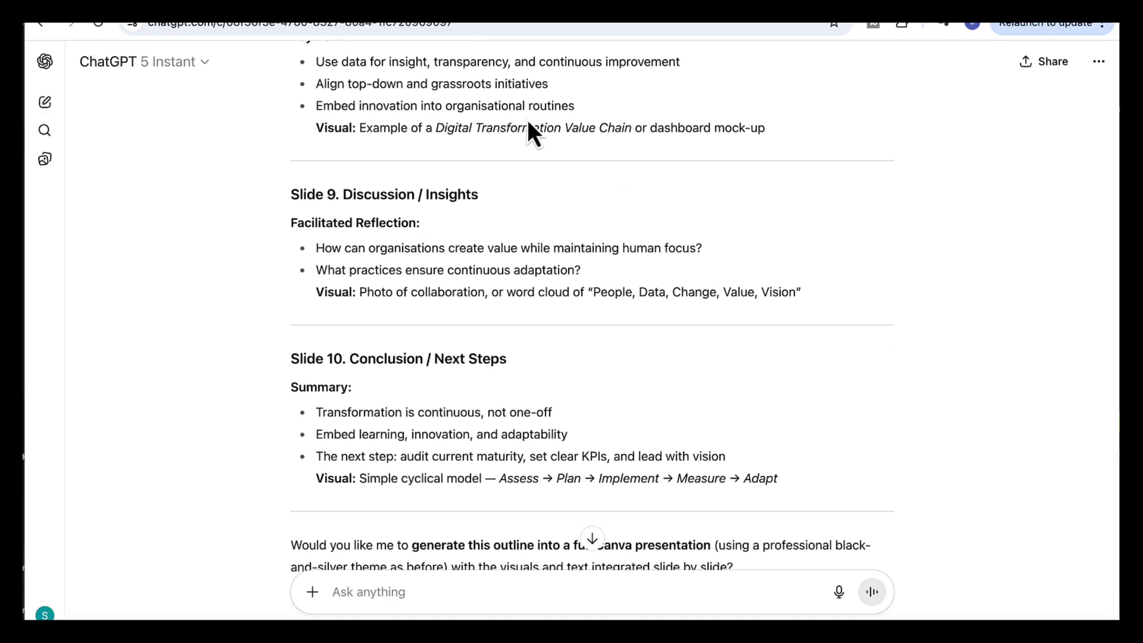
pyautogui.scroll(-2, 930, 517)
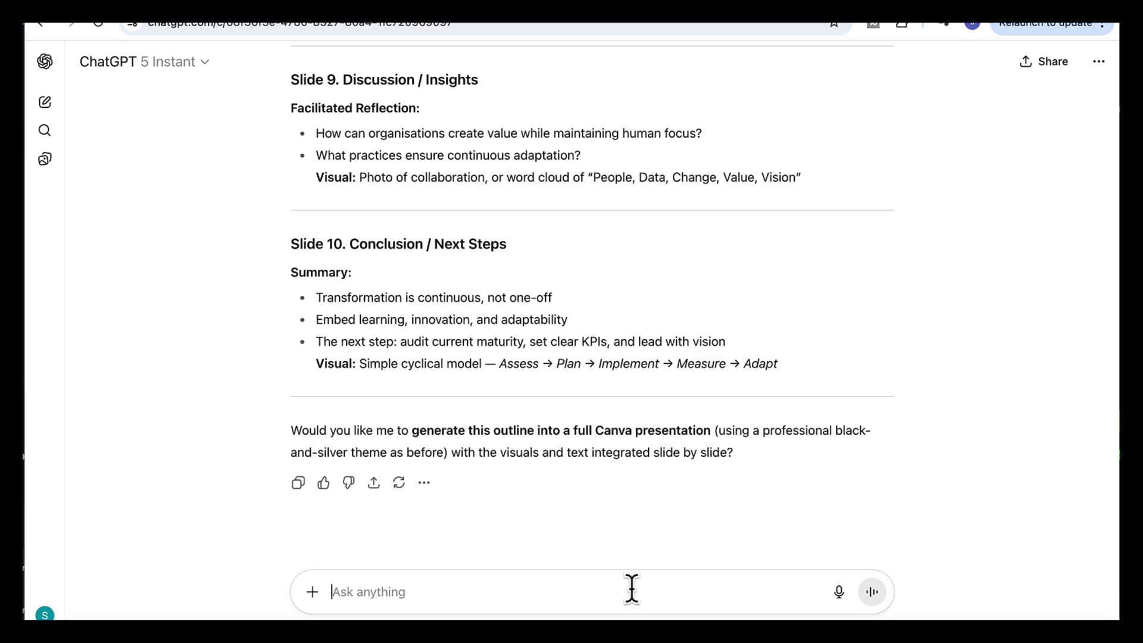
# Step: Paste and send the request for a professional, minimal Canva presentation from the outline
pyautogui.write('Use the Canva app to create a full presentation based on the outline above. Apply a clean, professional design. Keep the layout minimal suitable for business executives')
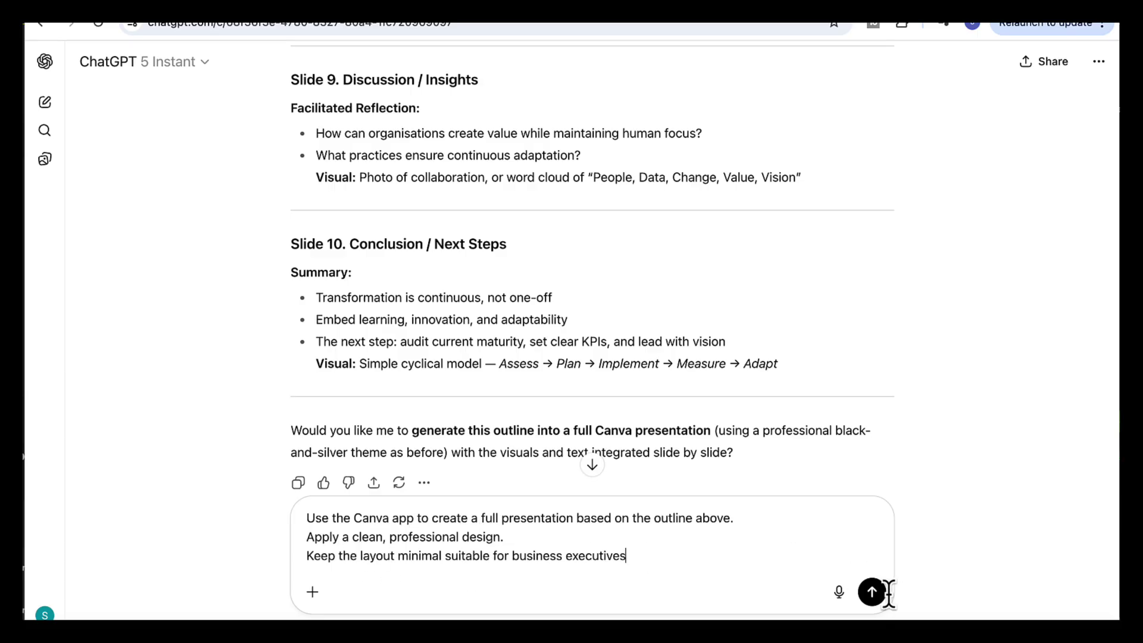
pyautogui.click(871, 592)
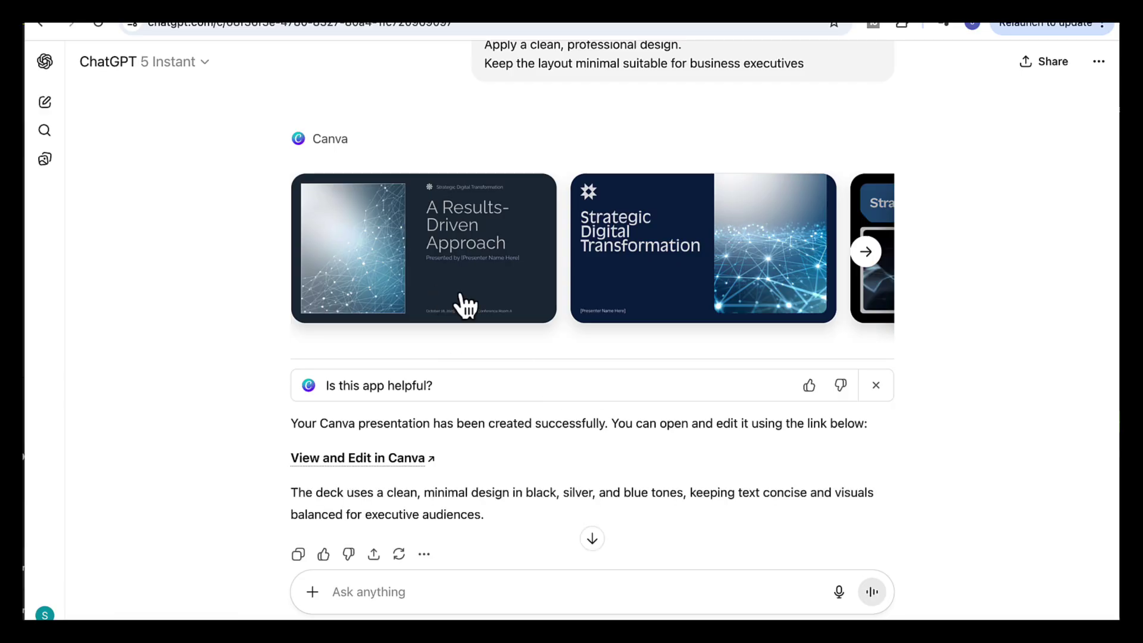
# Step: Browse the generated decks and preview one deck's slides from Introduction to Adapt and thrive
pyautogui.hscroll(5, 466, 305)
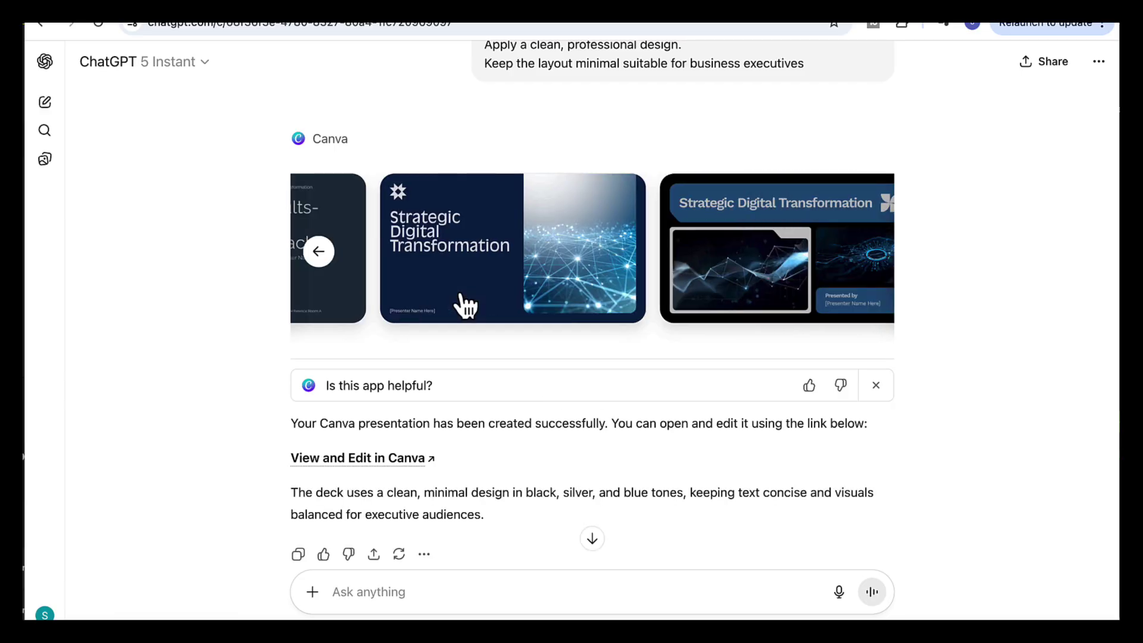
pyautogui.hscroll(-5, 458, 300)
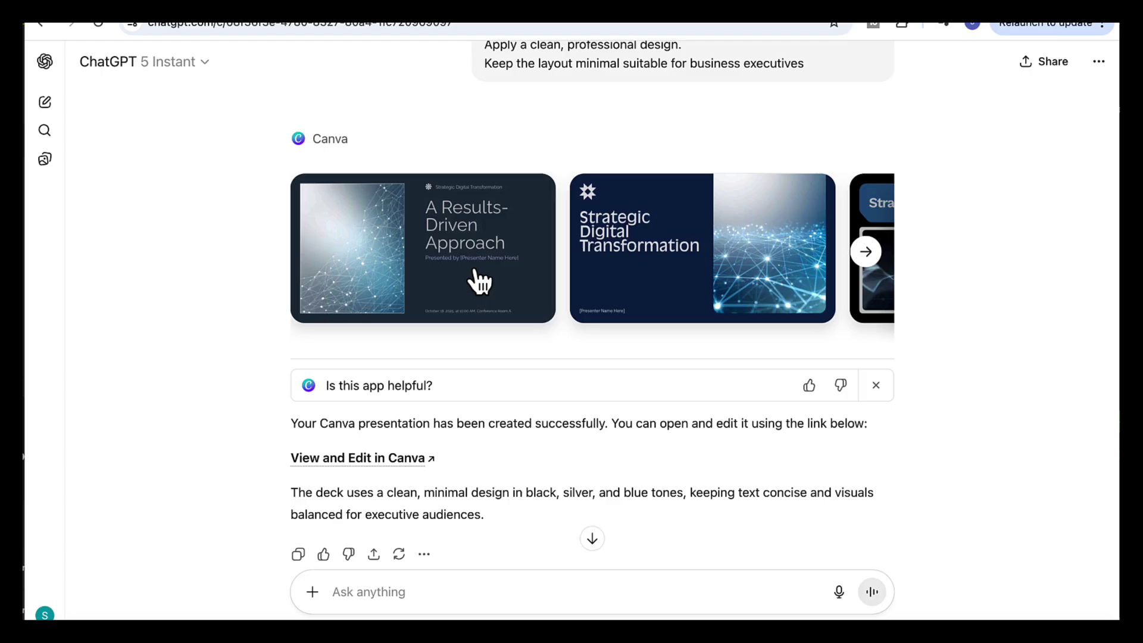
pyautogui.hscroll(5, 589, 276)
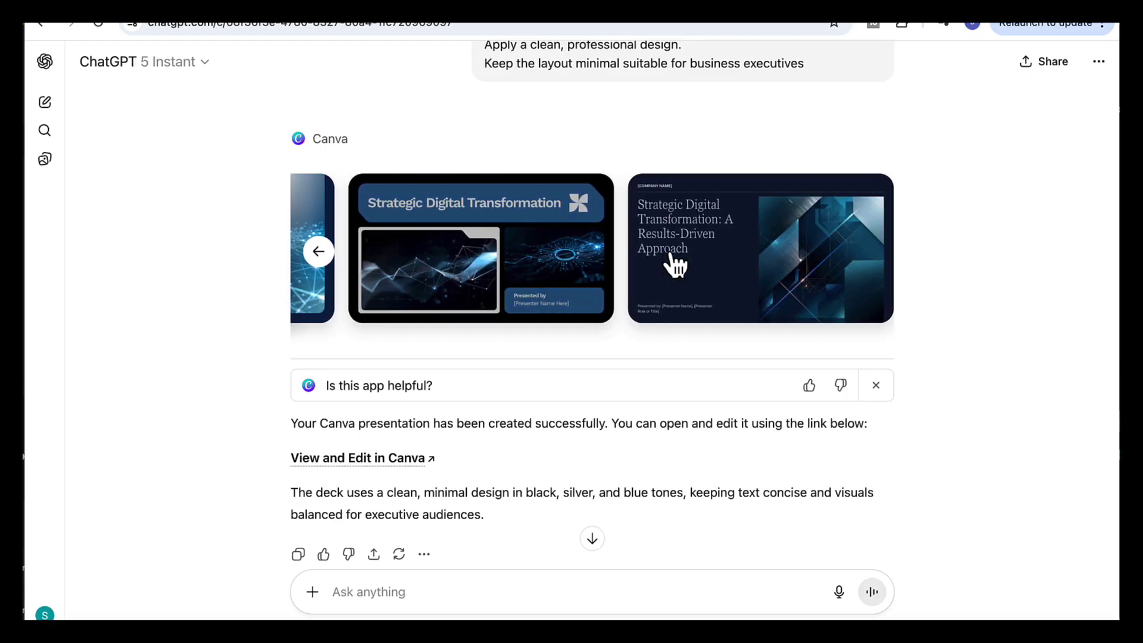
pyautogui.hscroll(-5, 655, 260)
pyautogui.click(640, 260)
pyautogui.click(148, 206)
pyautogui.click(141, 296)
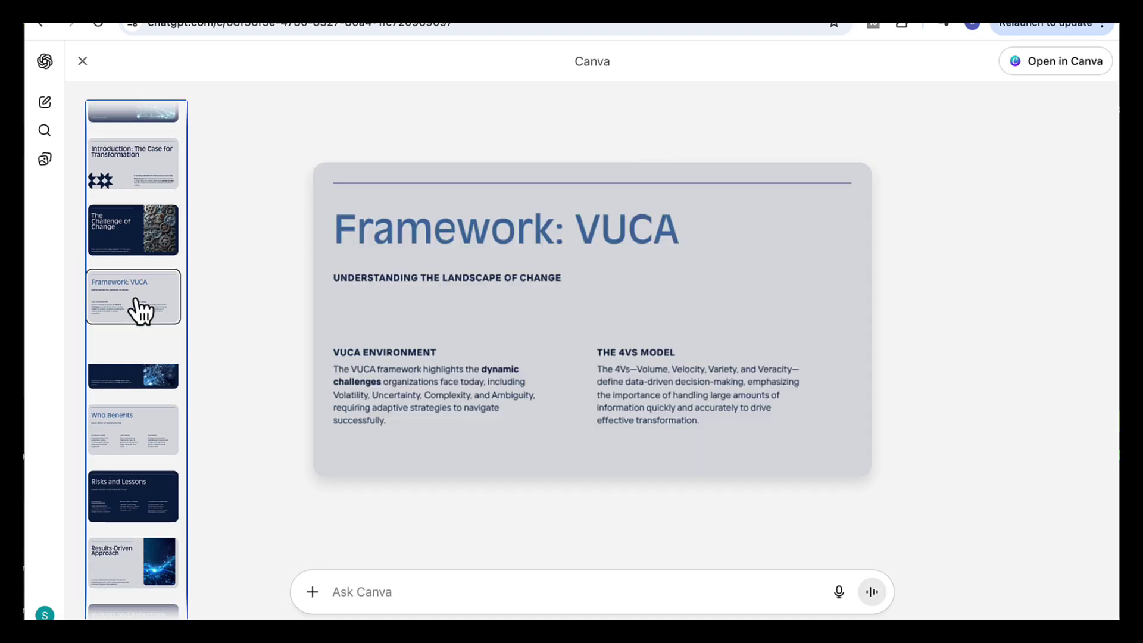
pyautogui.click(133, 374)
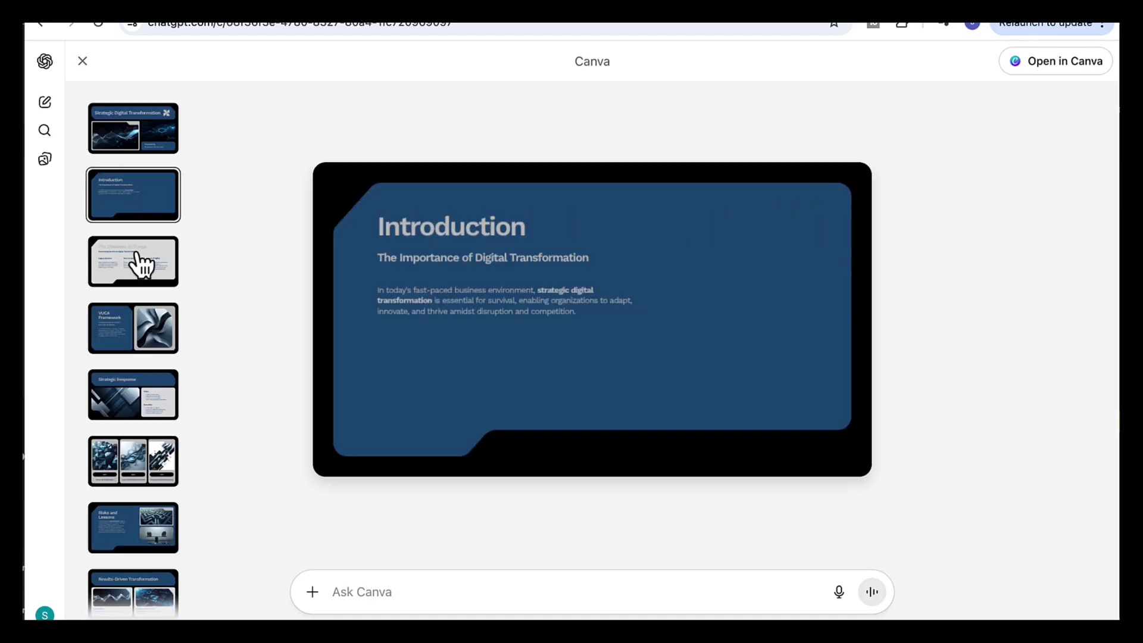
pyautogui.click(134, 394)
pyautogui.click(141, 467)
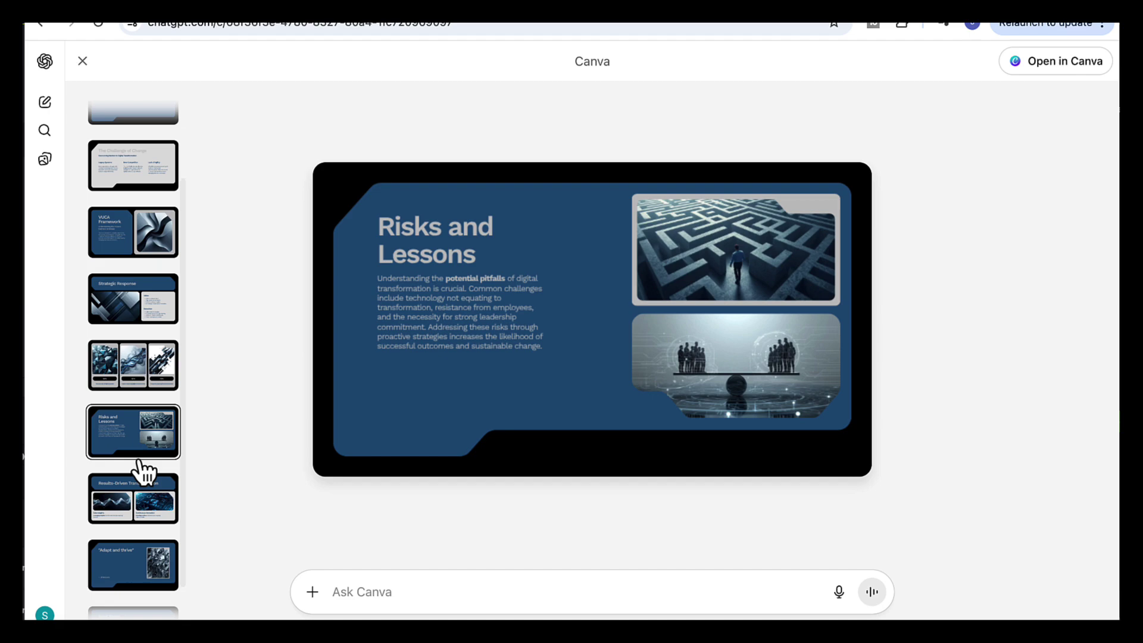
pyautogui.click(140, 530)
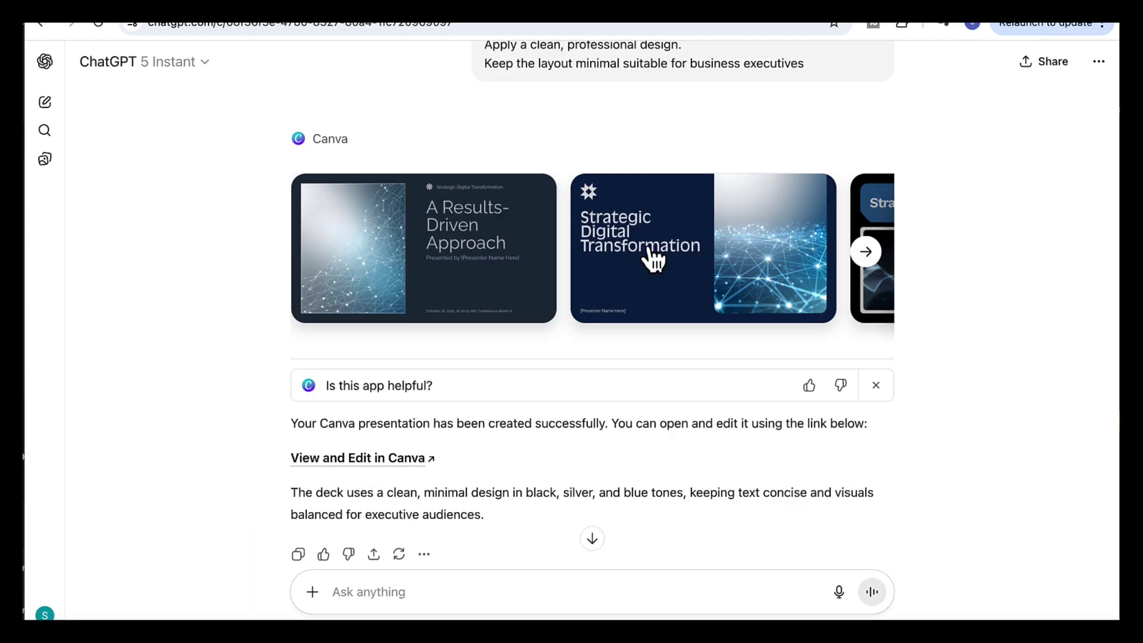
# Step: Preview the dark-blue deck's slides, return to The Challenge Ahead, and open it in Canva
pyautogui.click(714, 252)
pyautogui.click(160, 262)
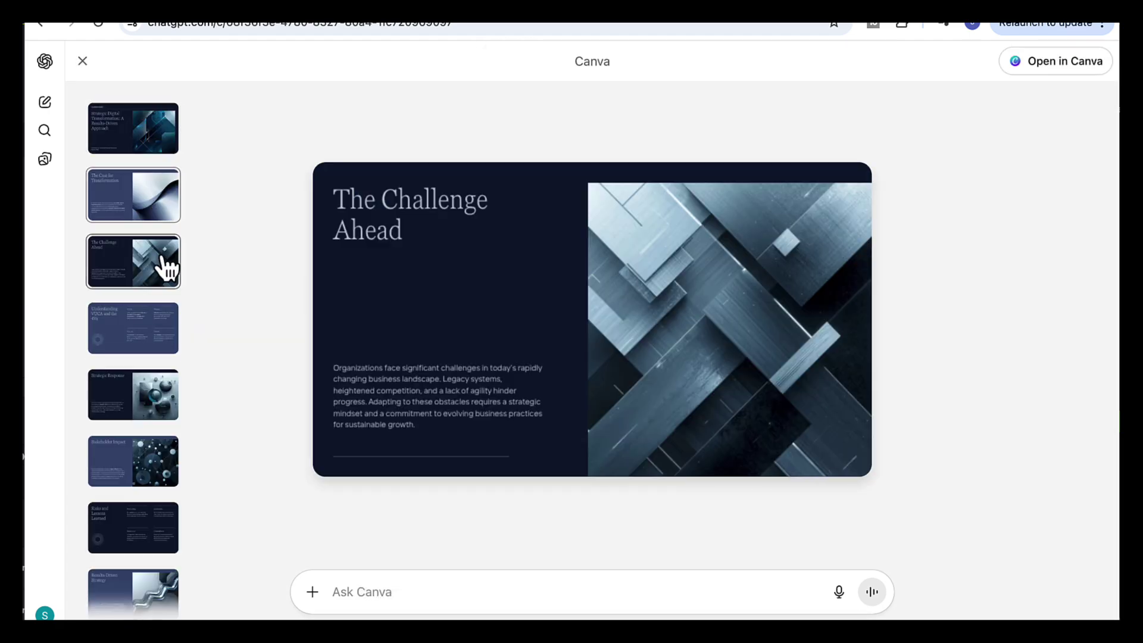
pyautogui.click(143, 390)
pyautogui.click(153, 546)
pyautogui.scroll(-1, 149, 566)
pyautogui.scroll(-2, 146, 580)
pyautogui.click(145, 594)
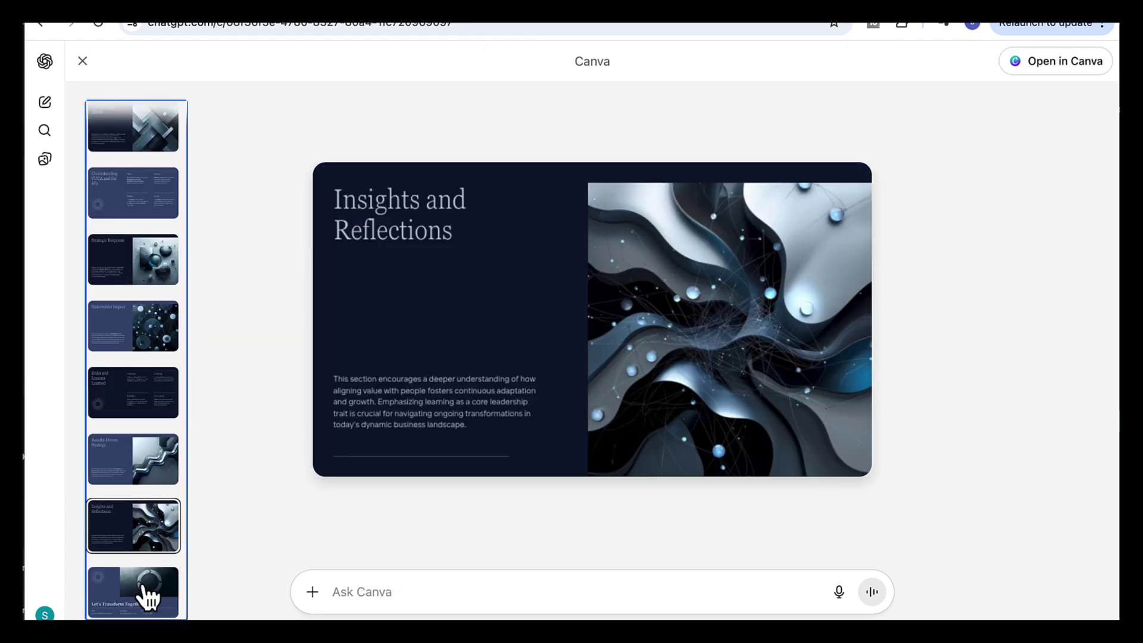
pyautogui.click(123, 137)
pyautogui.click(1060, 62)
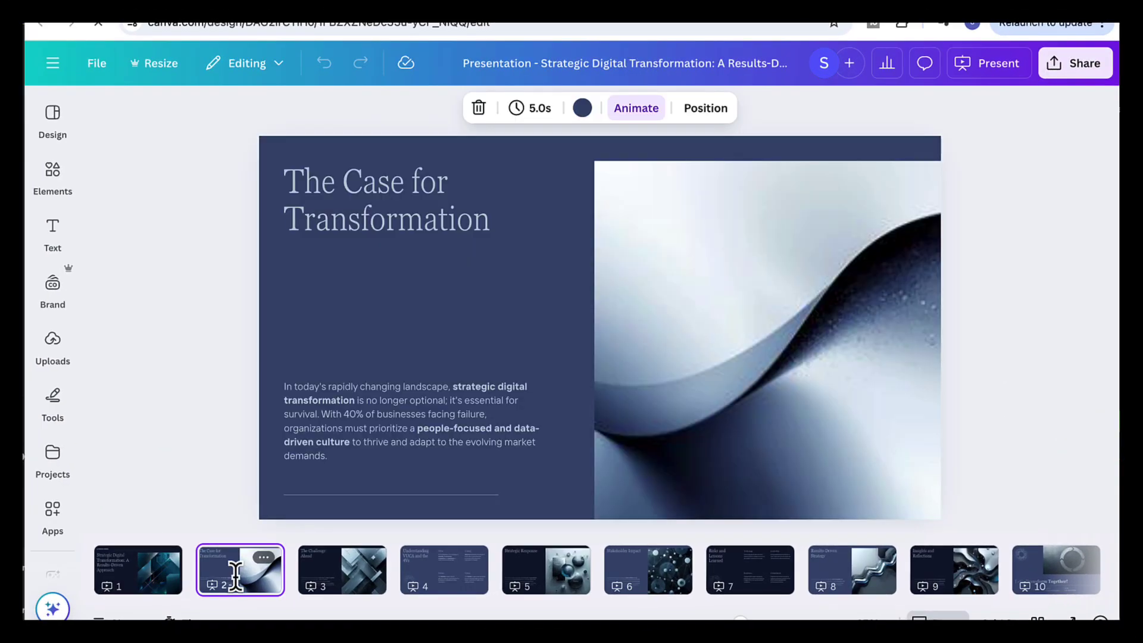
# Step: Step through slides 2 to 6 in the editor, then return to the title slide
pyautogui.click(170, 586)
pyautogui.click(220, 589)
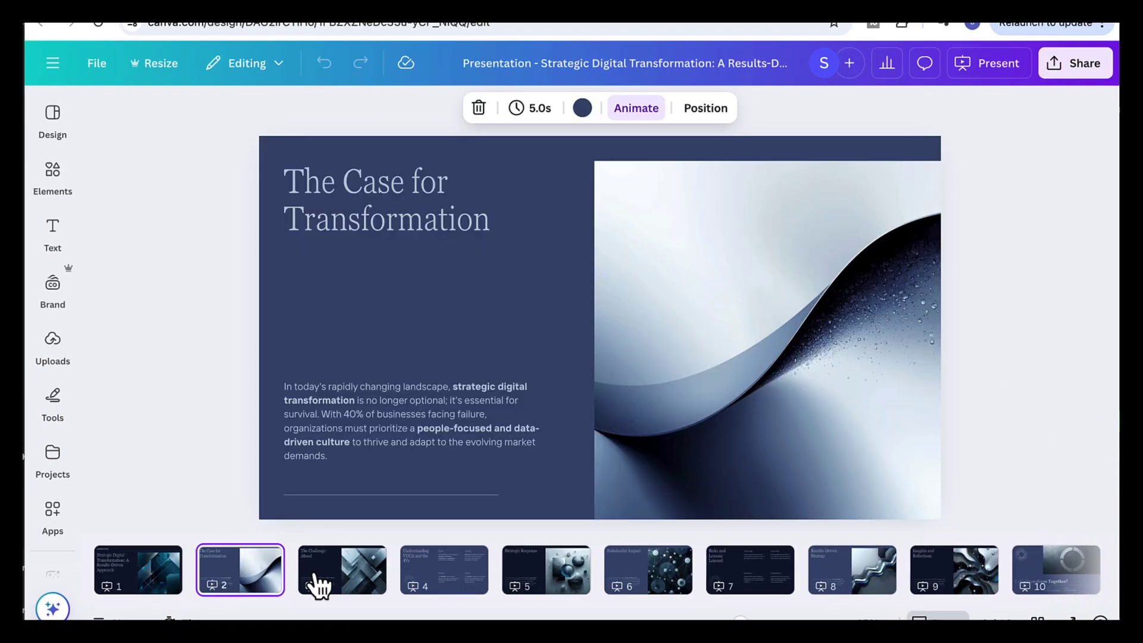
pyautogui.click(321, 586)
pyautogui.click(447, 580)
pyautogui.click(548, 575)
pyautogui.click(679, 574)
pyautogui.click(145, 575)
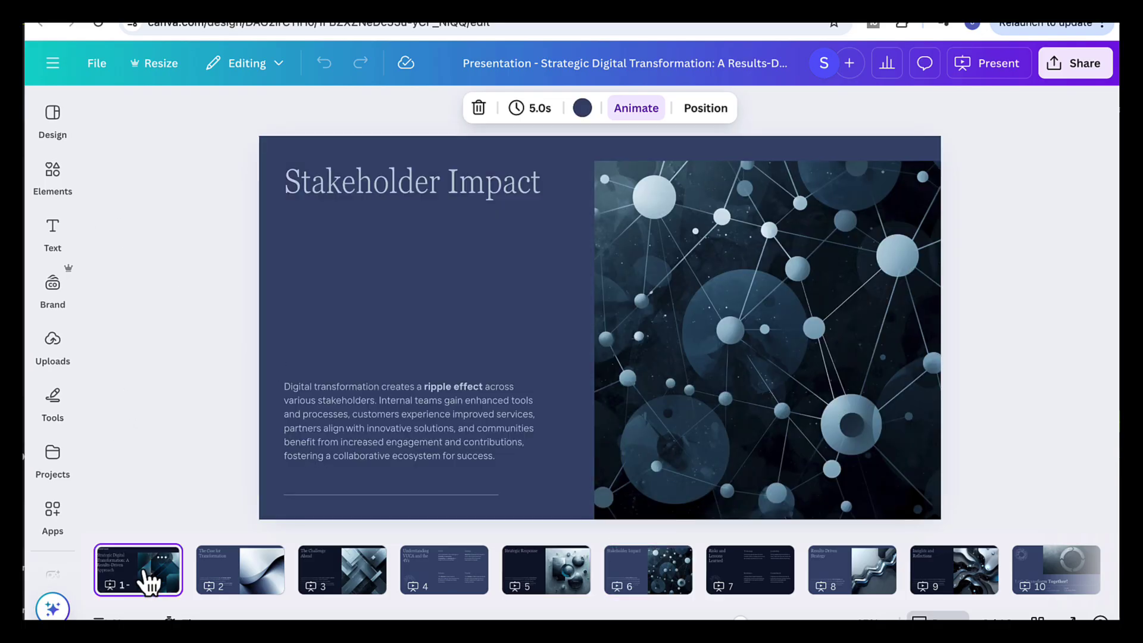
# Step: Inspect the title slide's title text, Presented by placeholder and abstract image
pyautogui.click(323, 327)
pyautogui.doubleClick(323, 327)
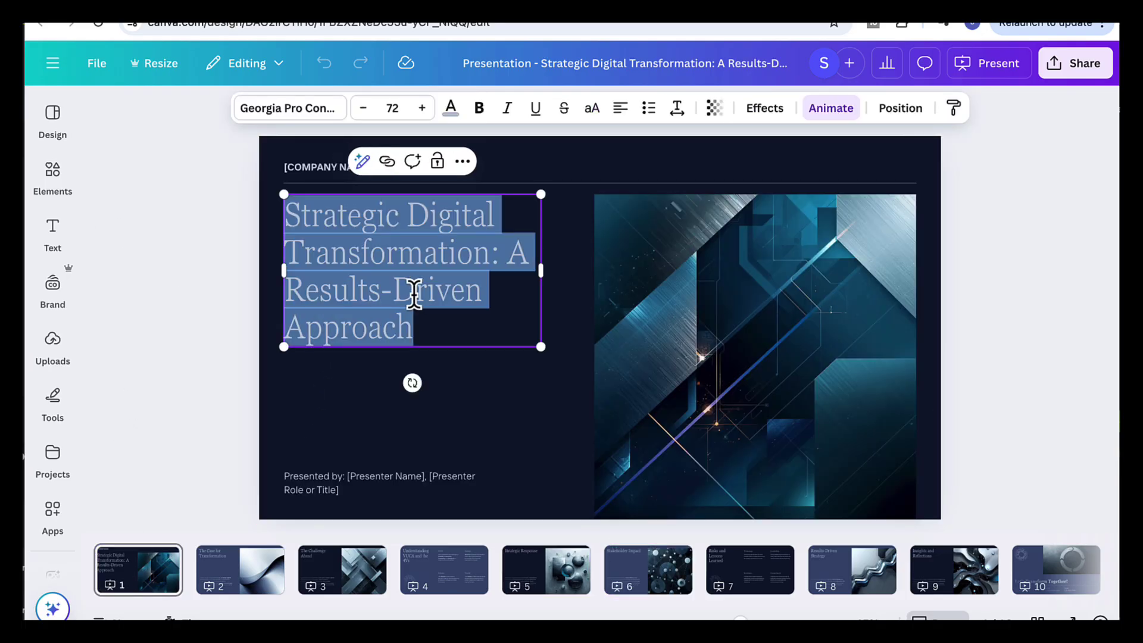
pyautogui.click(439, 265)
pyautogui.click(335, 481)
pyautogui.doubleClick(334, 480)
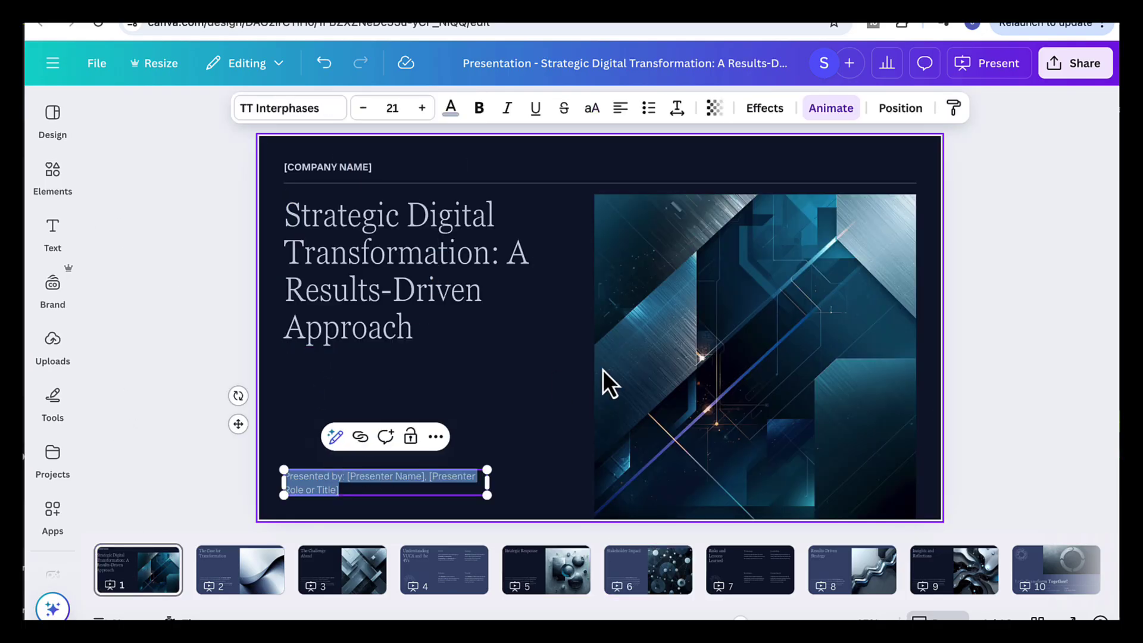
pyautogui.click(637, 365)
# Step: Check the title slide image's actions and crop mode, leaving the image unchanged
pyautogui.rightClick(649, 351)
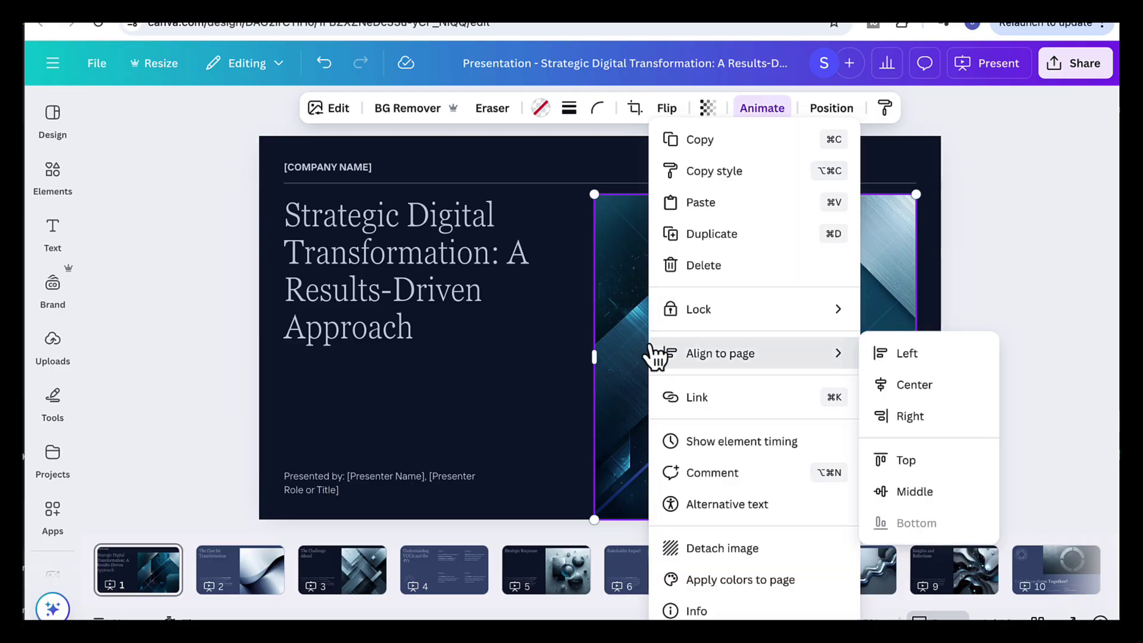
pyautogui.click(632, 267)
pyautogui.doubleClick(632, 267)
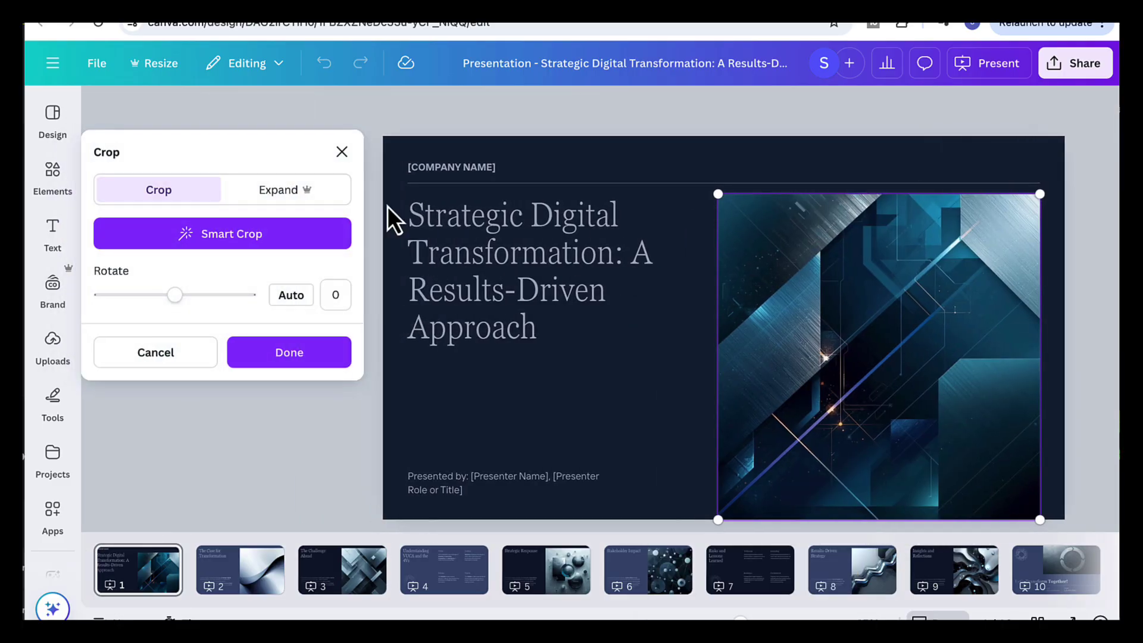
pyautogui.click(342, 153)
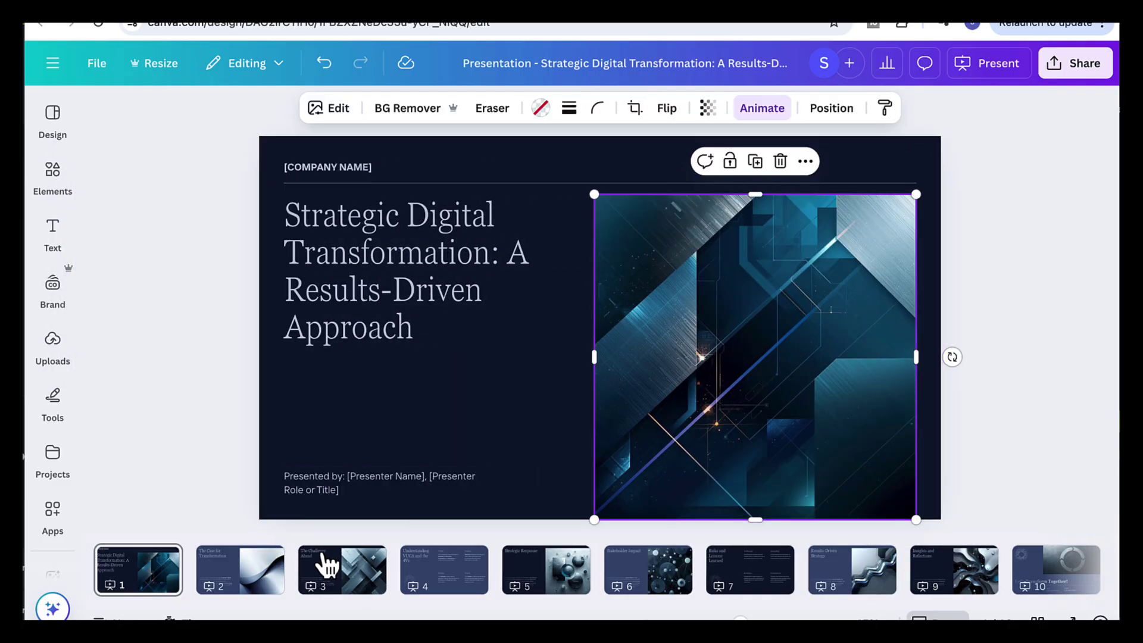
# Step: Check the fonts on slide 3, The Challenge Ahead, then go to slide 6, Stakeholder Impact
pyautogui.click(342, 580)
pyautogui.click(347, 201)
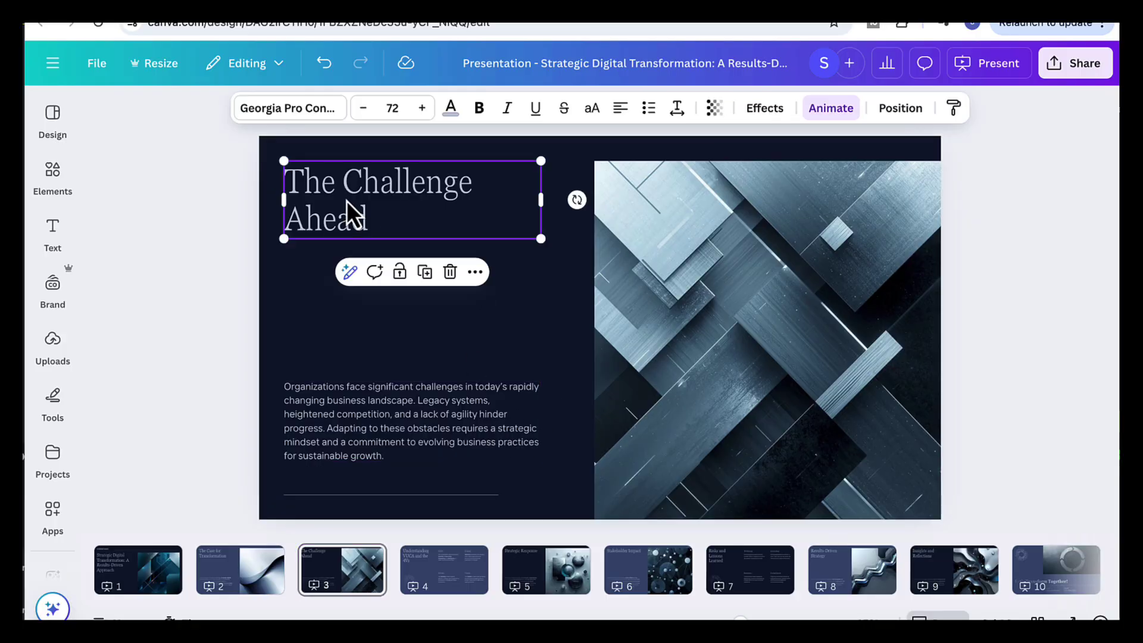
pyautogui.click(333, 114)
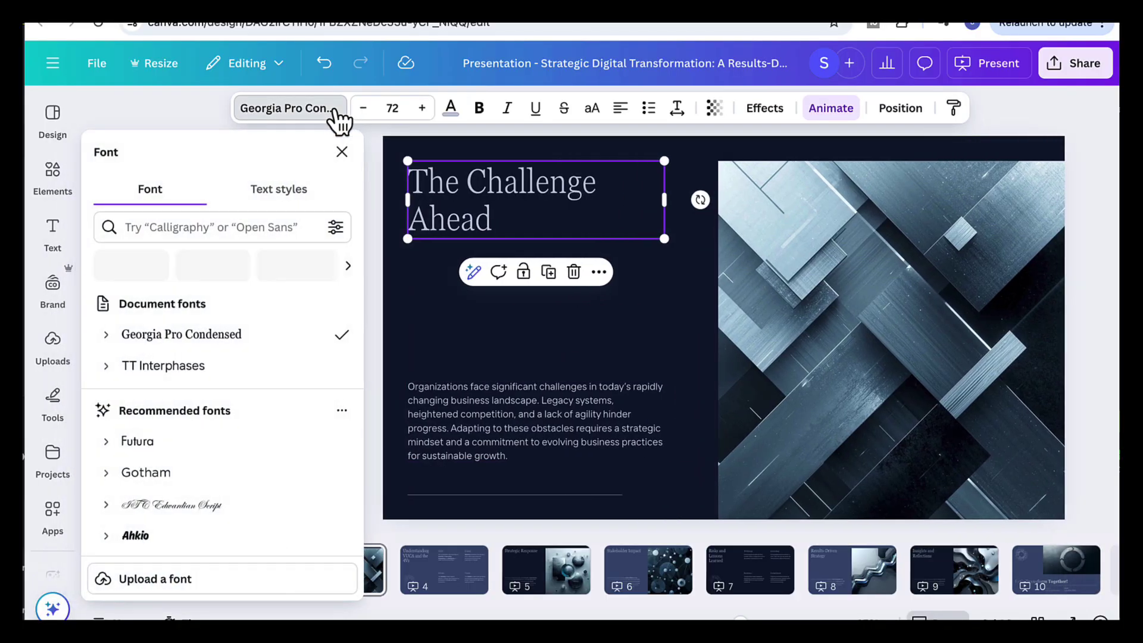
pyautogui.click(514, 397)
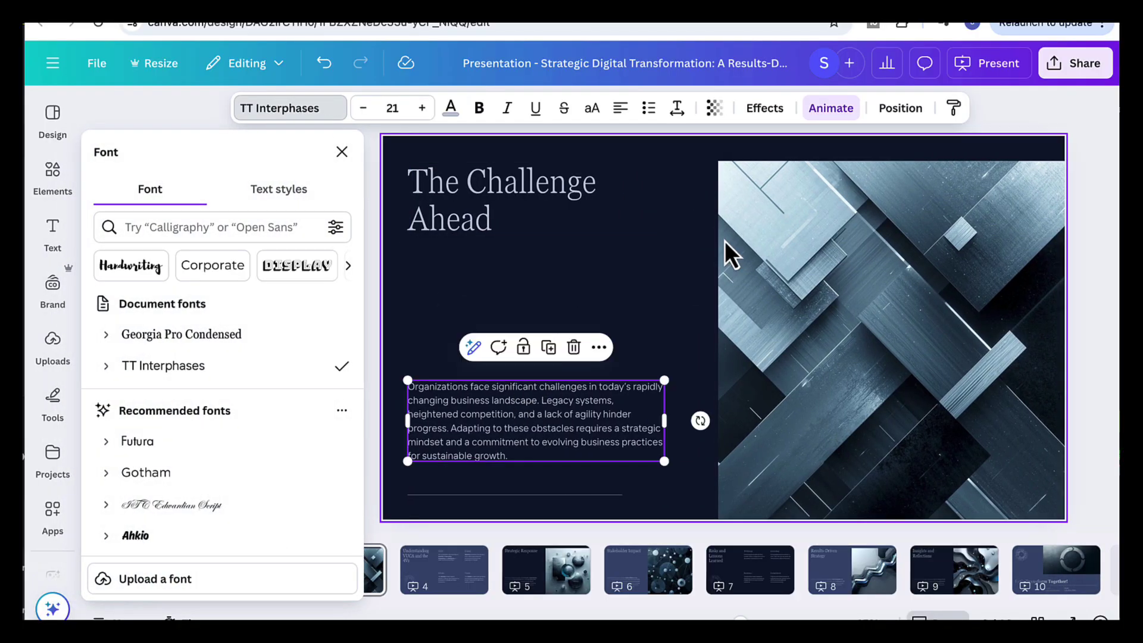
pyautogui.click(800, 244)
pyautogui.click(422, 192)
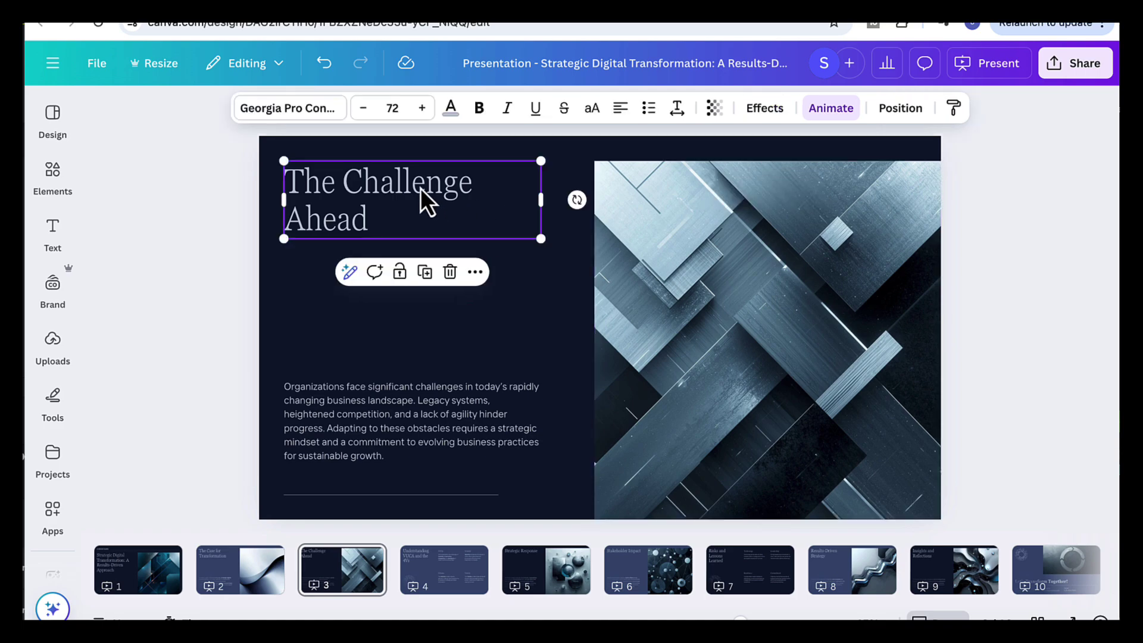
pyautogui.click(671, 557)
pyautogui.click(1045, 176)
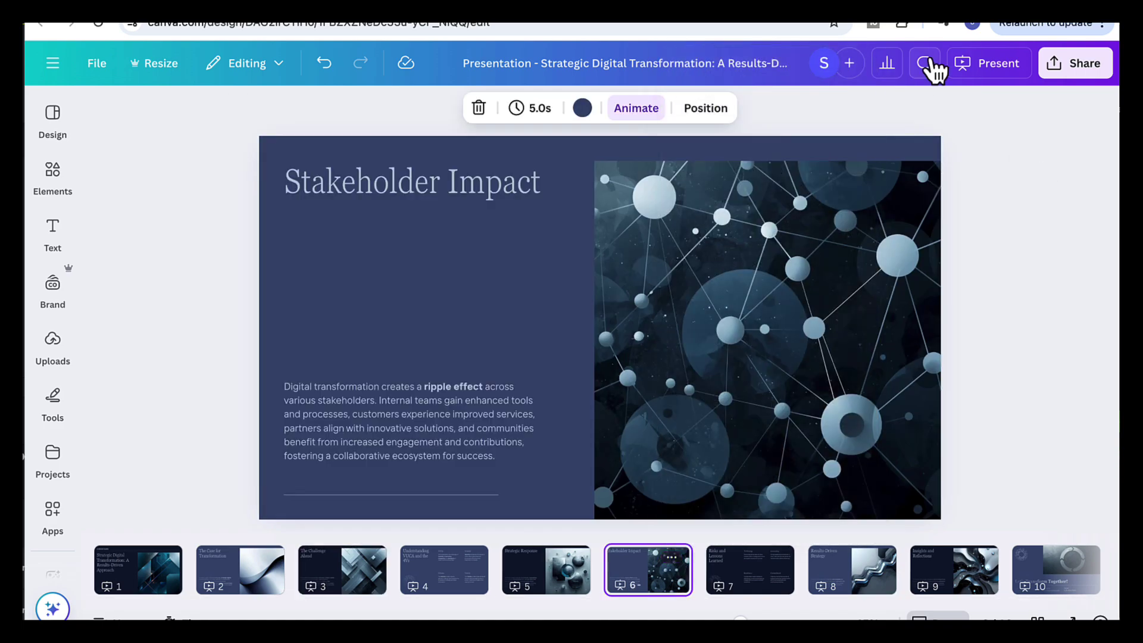
# Step: Set the download file type to PPTX without downloading
pyautogui.click(1052, 67)
pyautogui.click(839, 398)
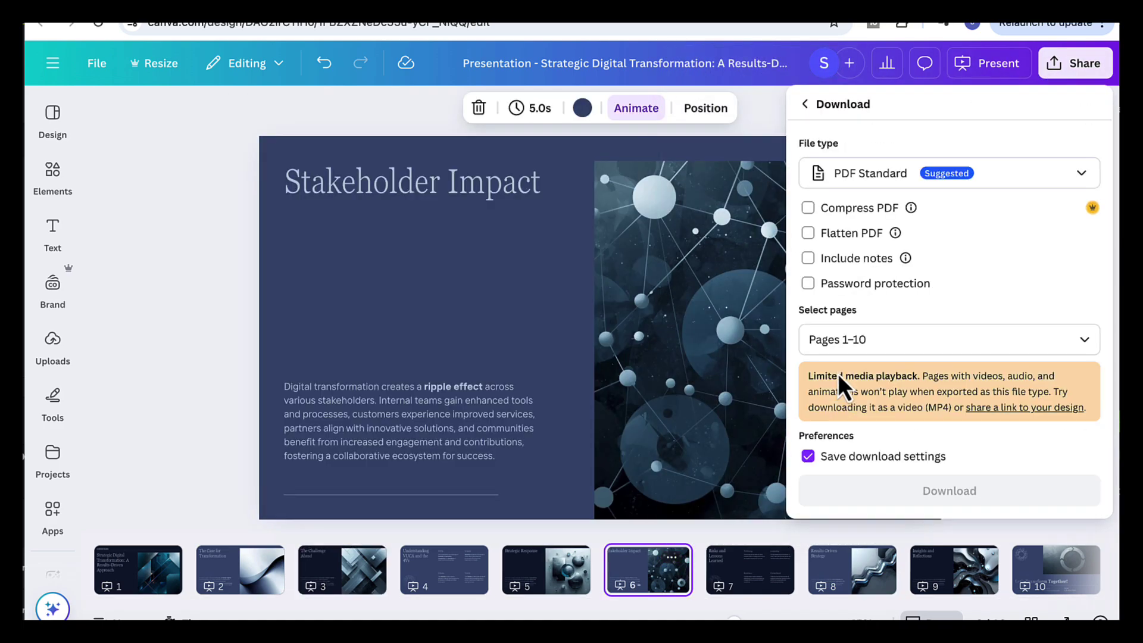
pyautogui.click(1092, 179)
pyautogui.click(901, 330)
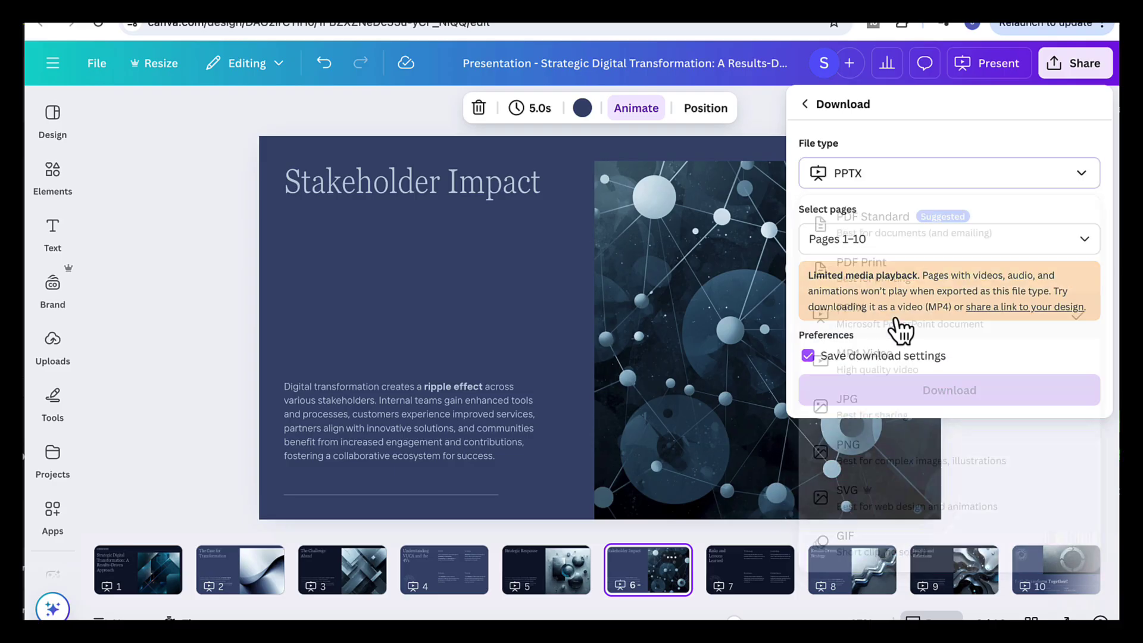
pyautogui.click(530, 326)
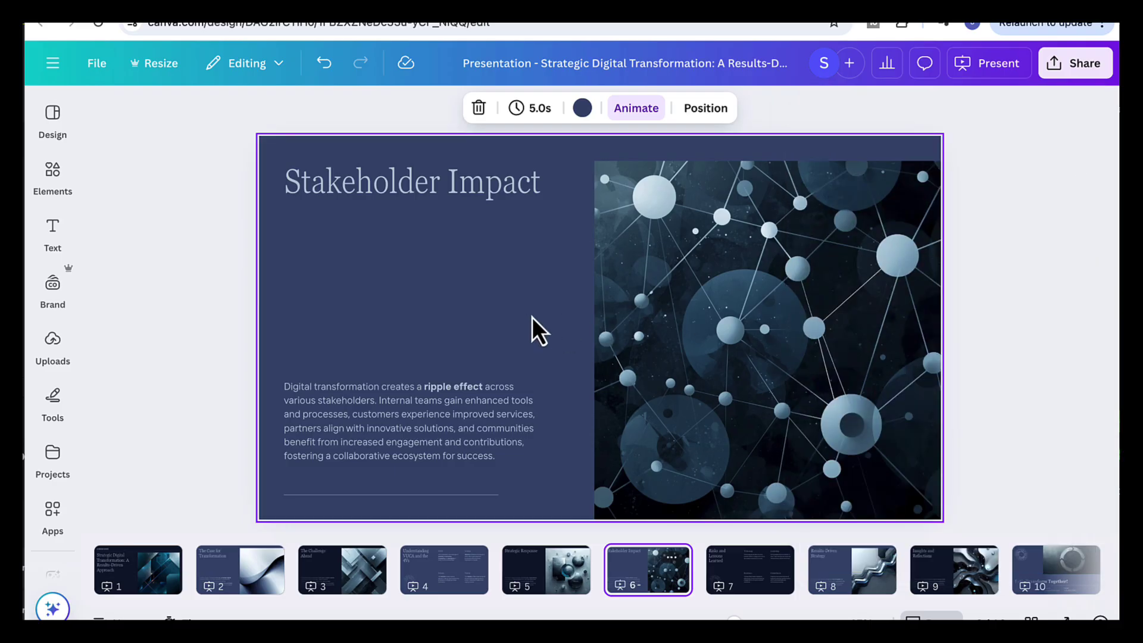
# Step: View slides 7 through 10, ending on Let's Transform Together!
pyautogui.click(775, 576)
pyautogui.click(845, 577)
pyautogui.click(923, 581)
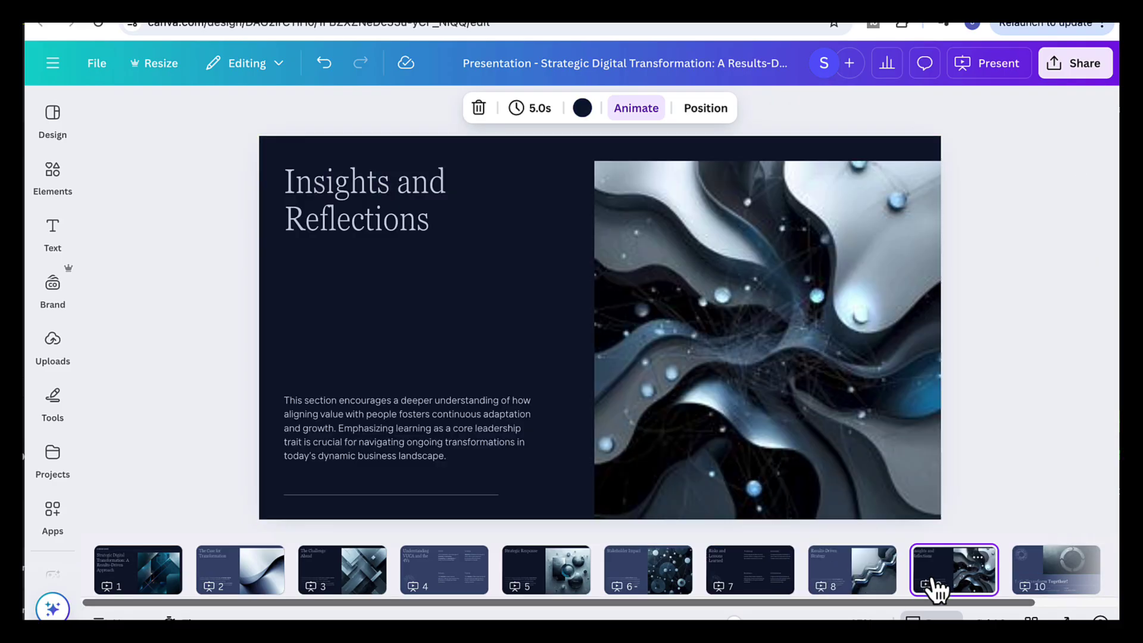
pyautogui.click(1041, 588)
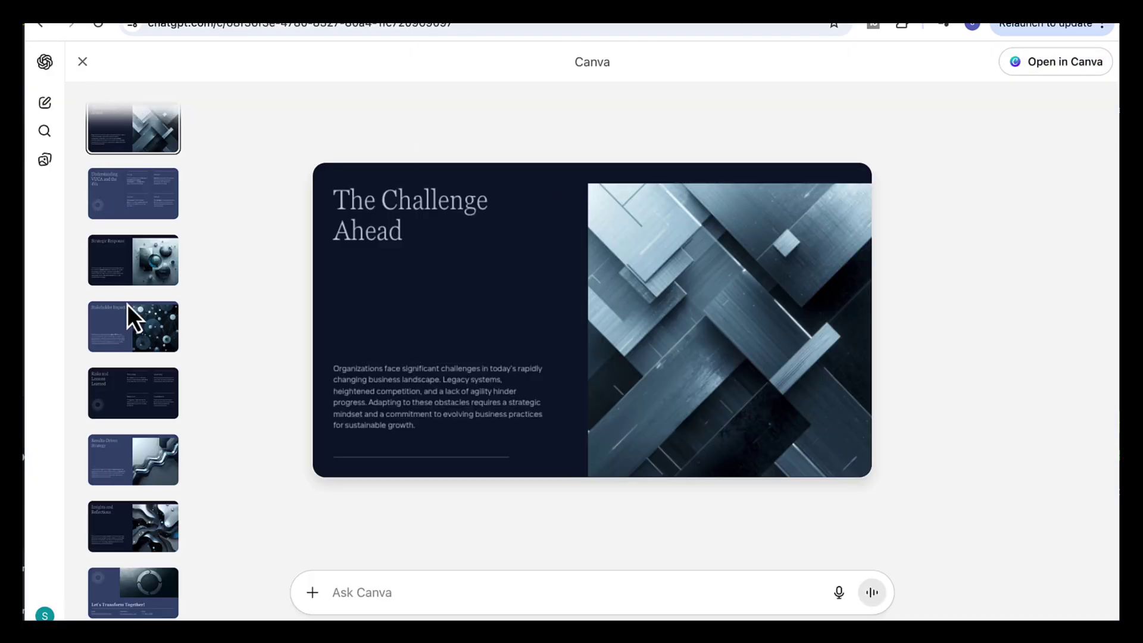
# Step: Preview the dark-blue deck's slides from Understanding VUCA to Let's Transform Together!
pyautogui.click(132, 209)
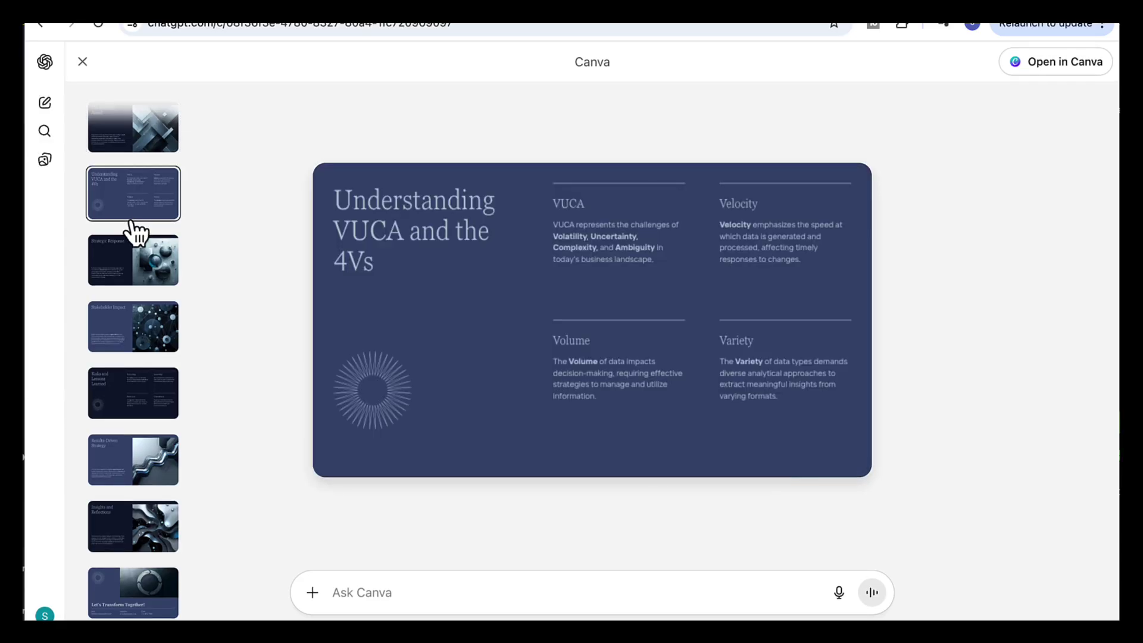
pyautogui.click(138, 262)
pyautogui.click(145, 389)
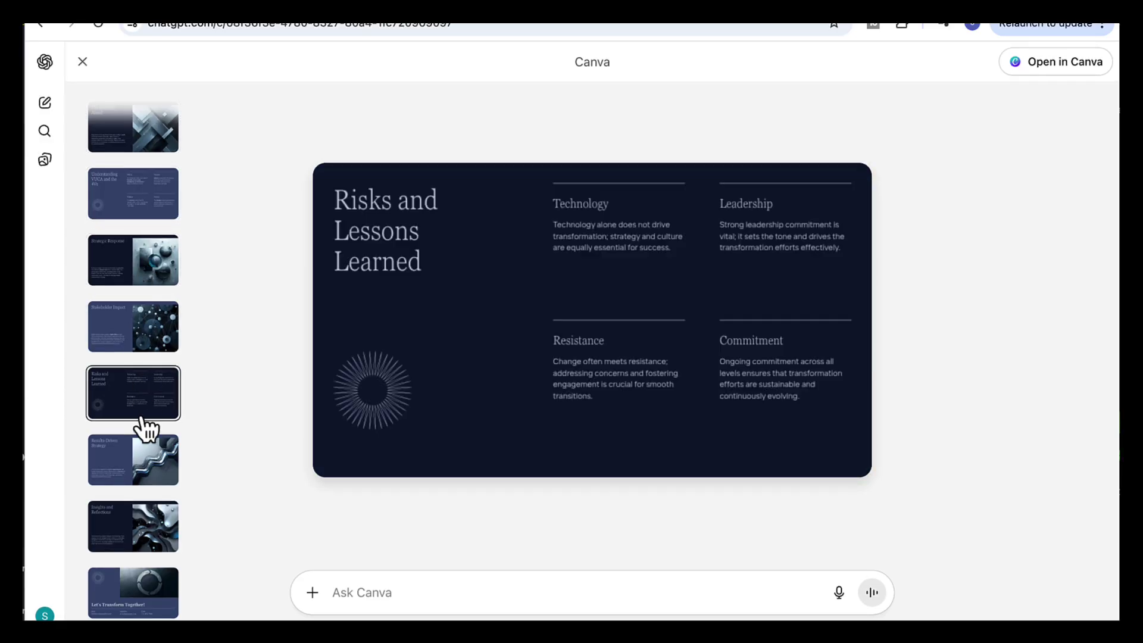
pyautogui.click(146, 457)
pyautogui.click(154, 515)
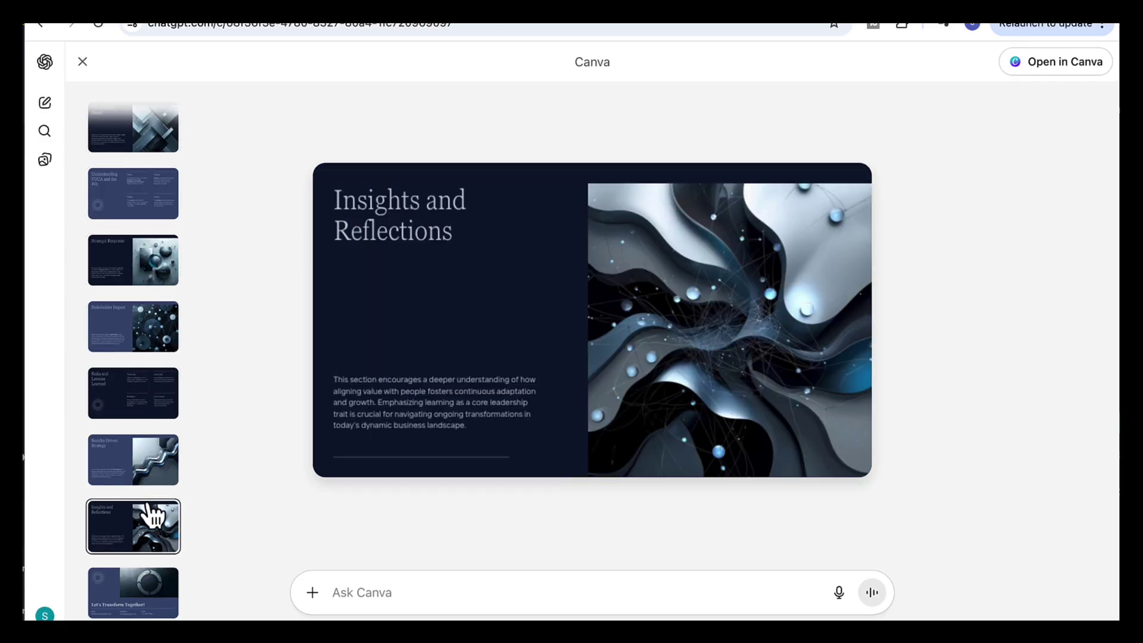
pyautogui.click(156, 582)
# Step: Preview the light-blue deck's slides from The Imperative to Resources and Support, then close the viewer
pyautogui.click(142, 220)
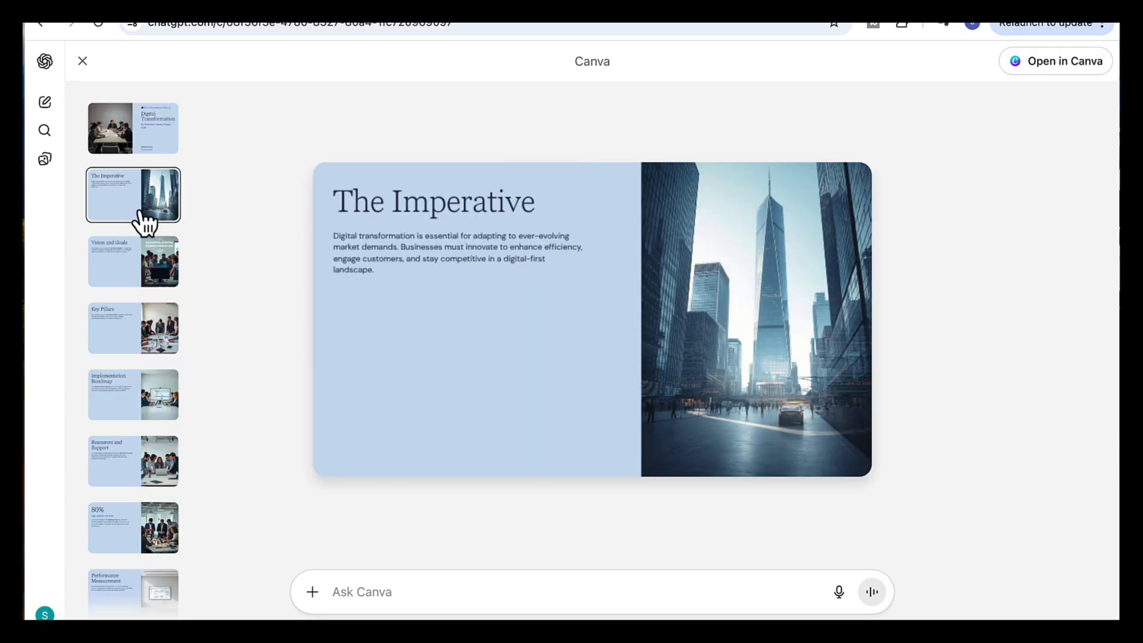
pyautogui.click(152, 275)
pyautogui.scroll(-1, 149, 268)
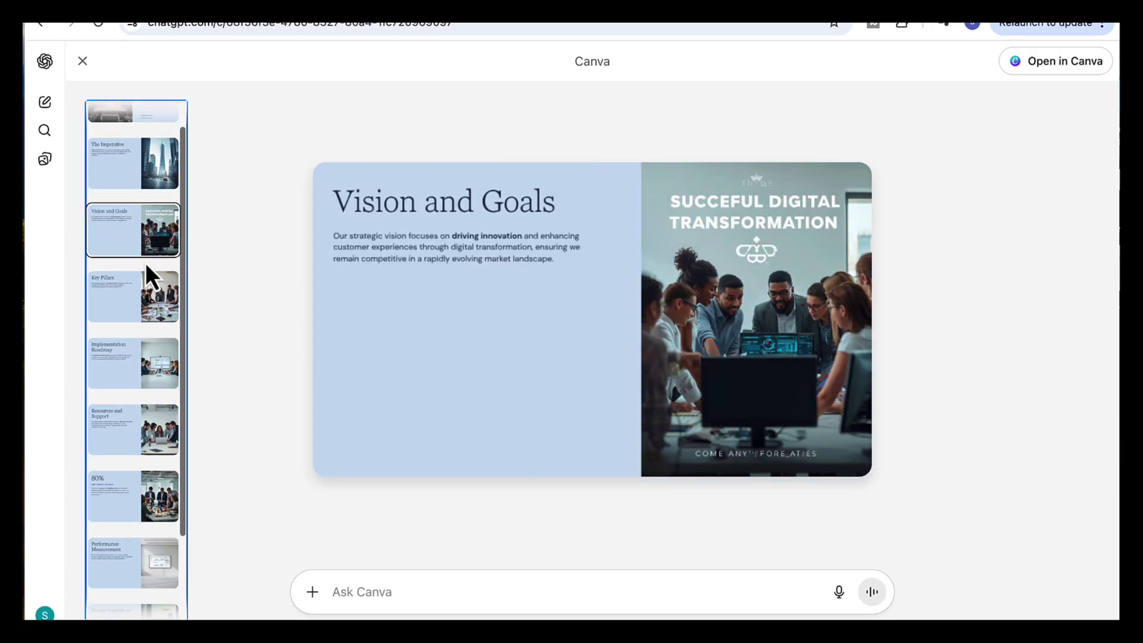
pyautogui.click(119, 316)
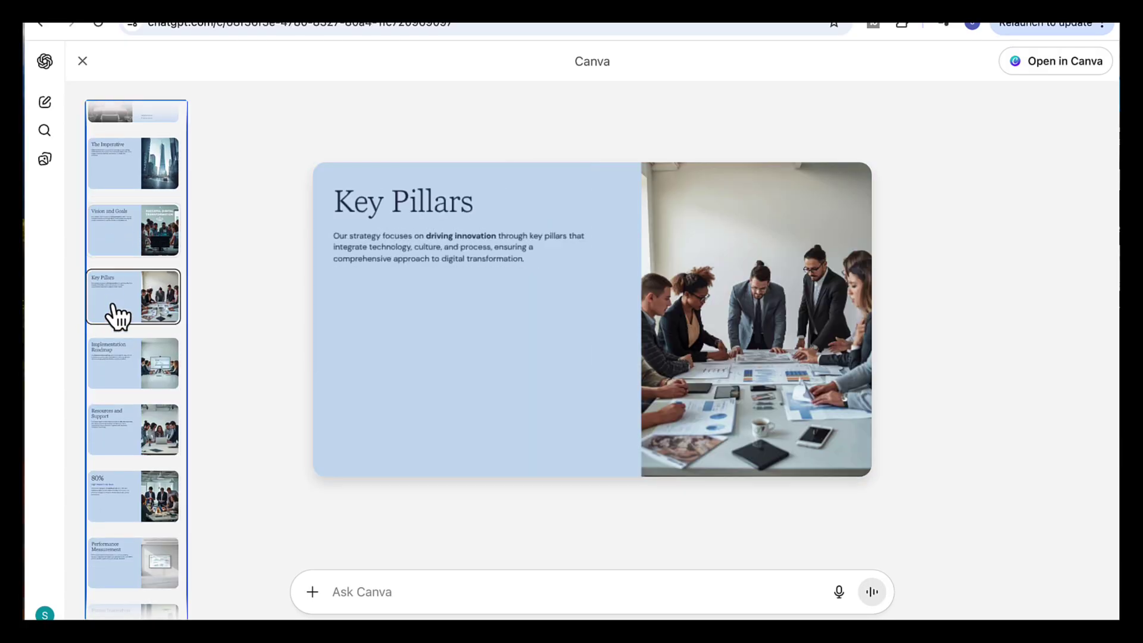
pyautogui.click(131, 375)
pyautogui.click(137, 429)
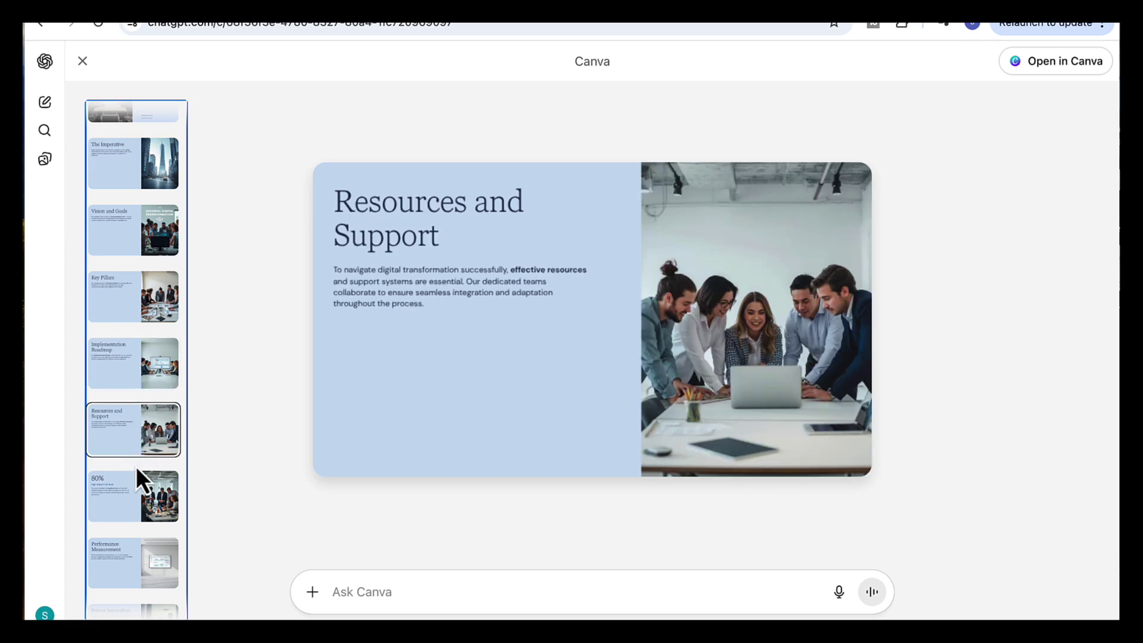
pyautogui.press('Escape')
pyautogui.hscroll(2, 658, 498)
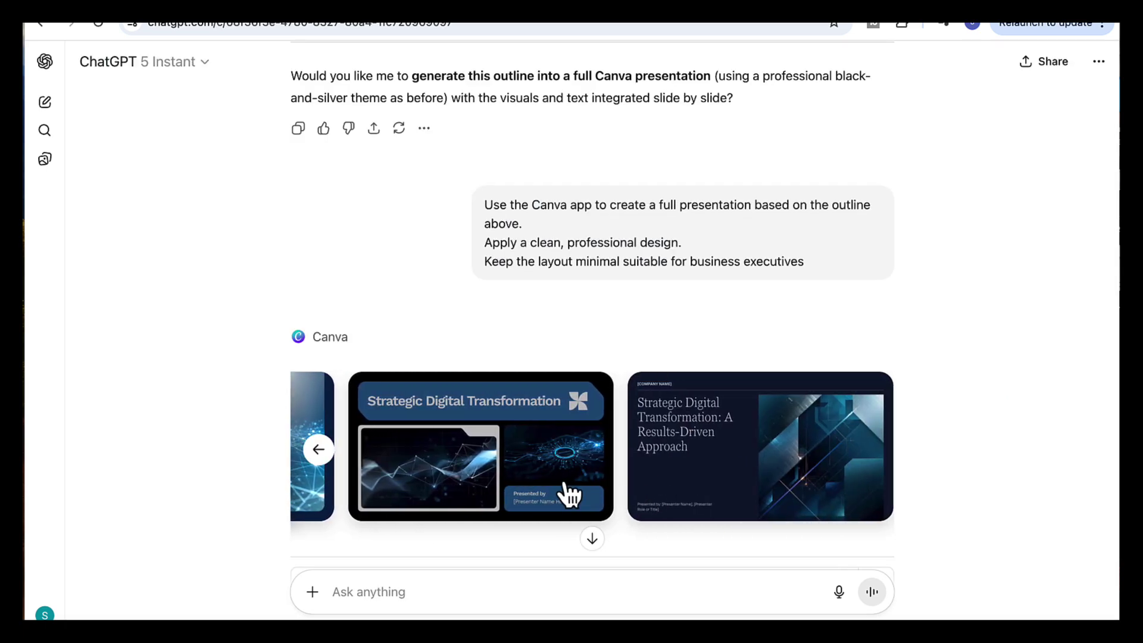
pyautogui.hscroll(-3, 567, 492)
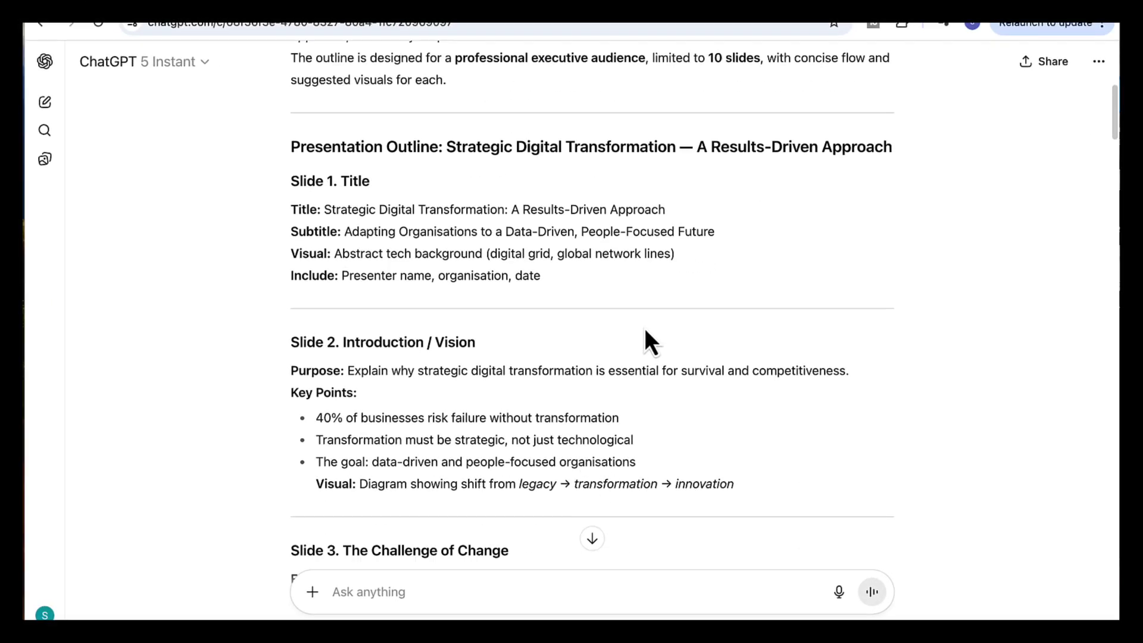
pyautogui.scroll(-5, 645, 336)
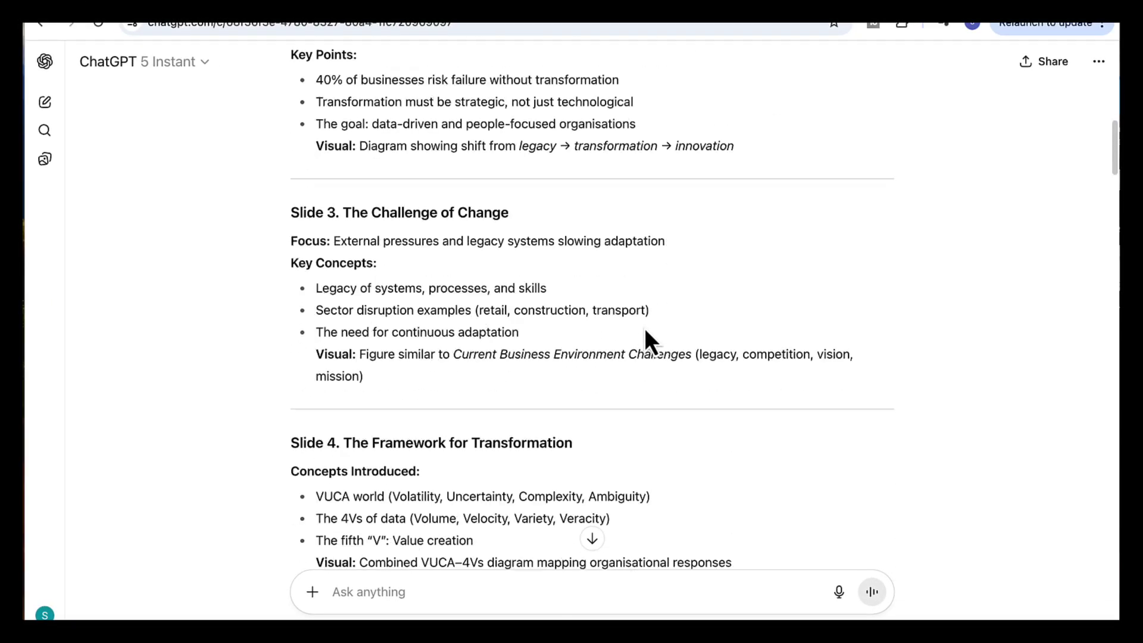
pyautogui.scroll(-20, 644, 327)
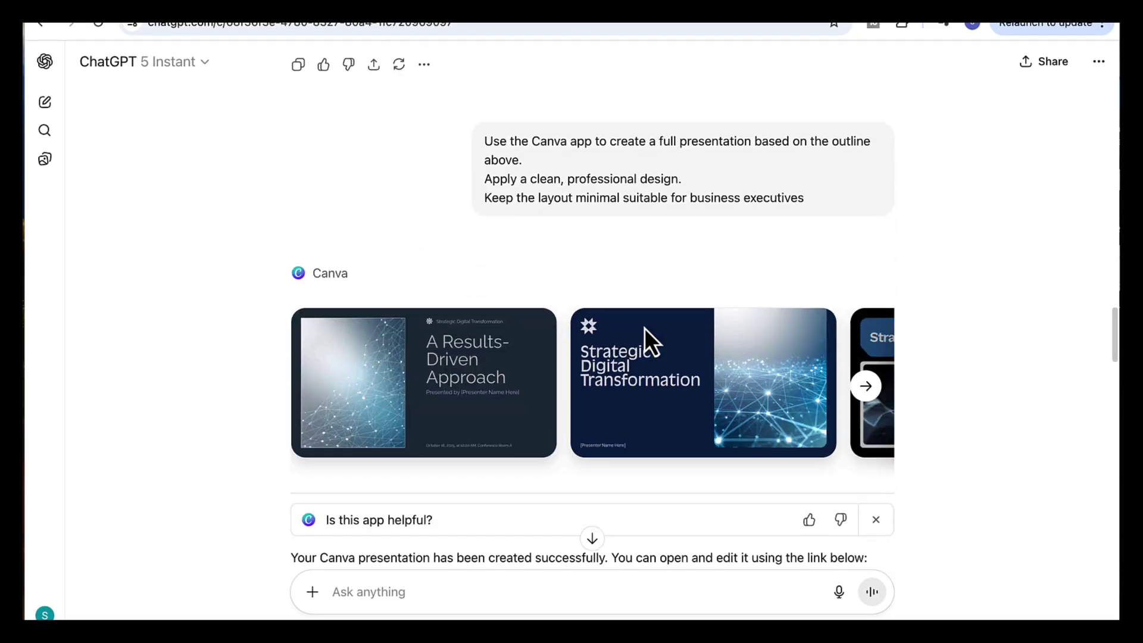
pyautogui.scroll(-2, 644, 327)
pyautogui.hscroll(3, 690, 350)
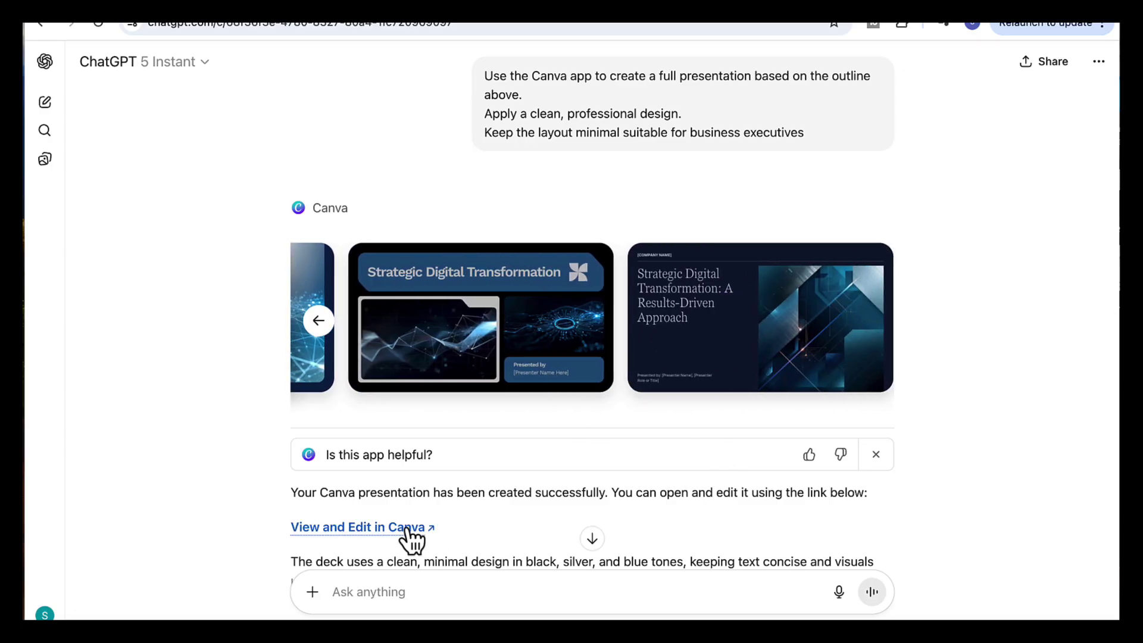
# Step: Open the ten-slide 'A Results-Driven Approach' deck in Canva and browse from slide 2, The Case for Transformation
pyautogui.click(394, 529)
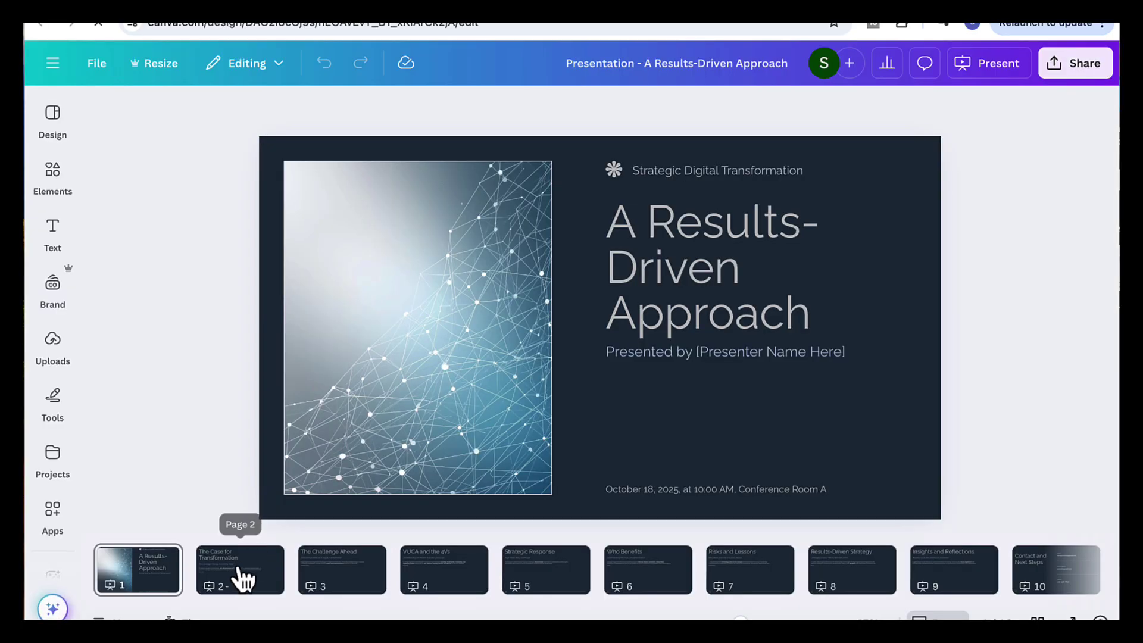
pyautogui.click(241, 570)
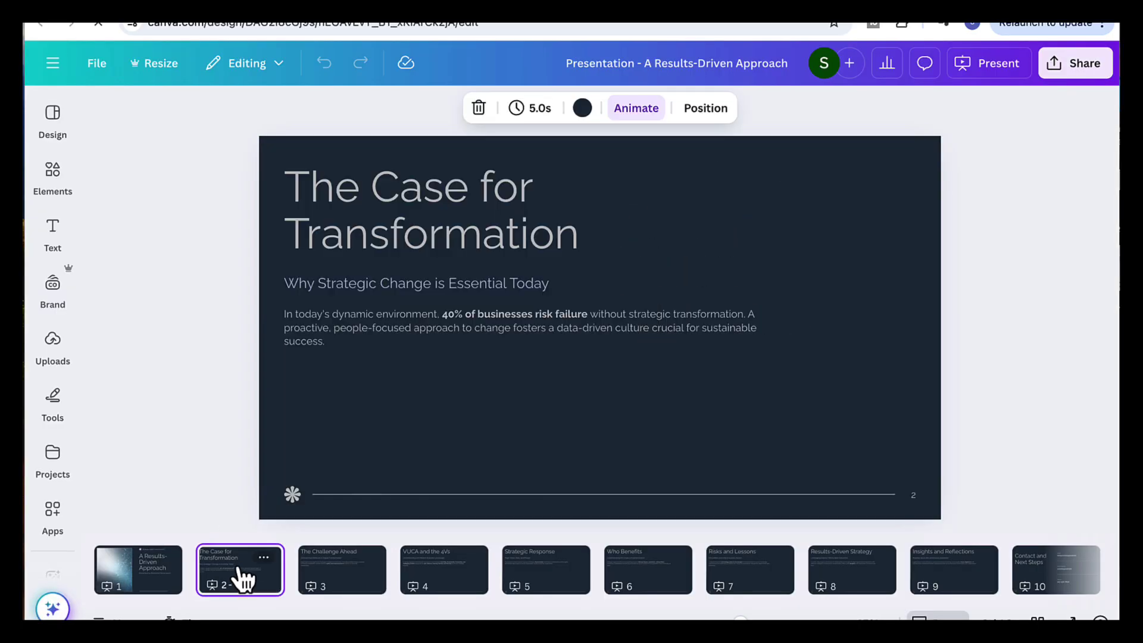
pyautogui.press('Right')
pyautogui.press('Right')
pyautogui.press('Right')
pyautogui.press('Right')
pyautogui.press('Right')
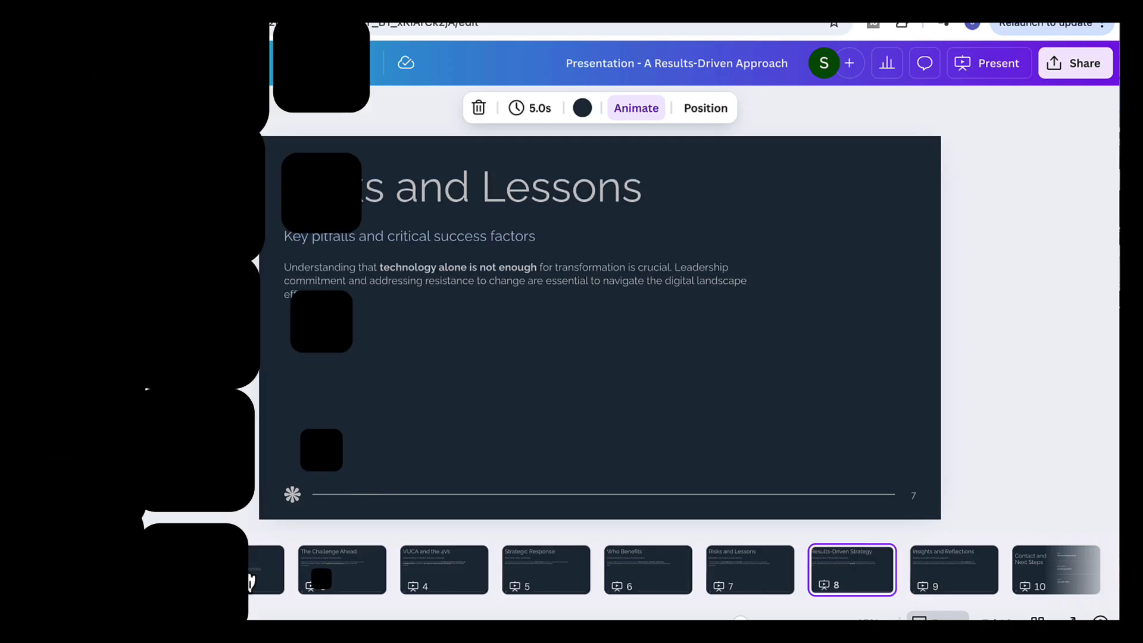